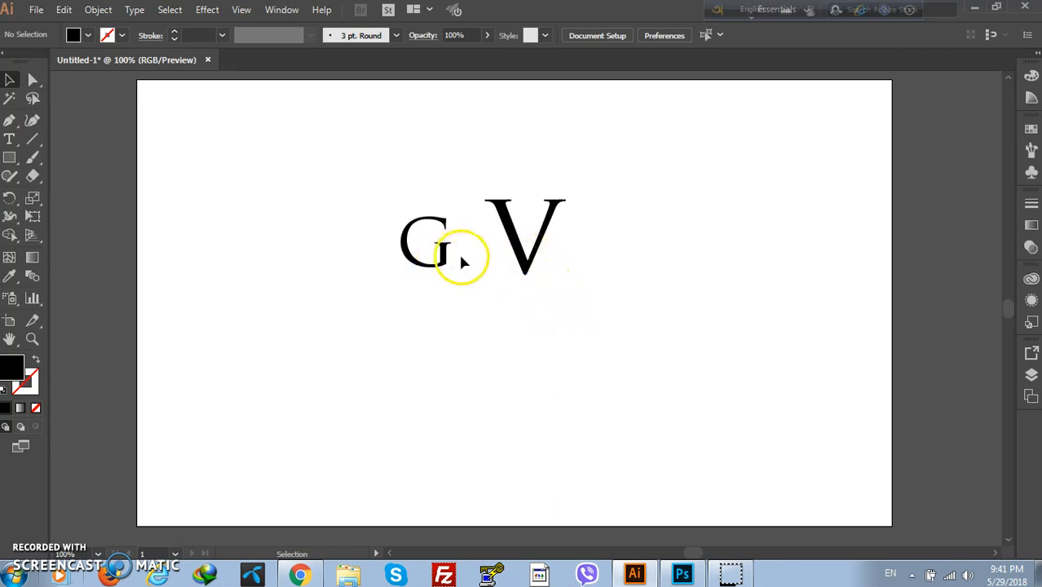
{"action": "left_click", "coordinate": [539, 245]}
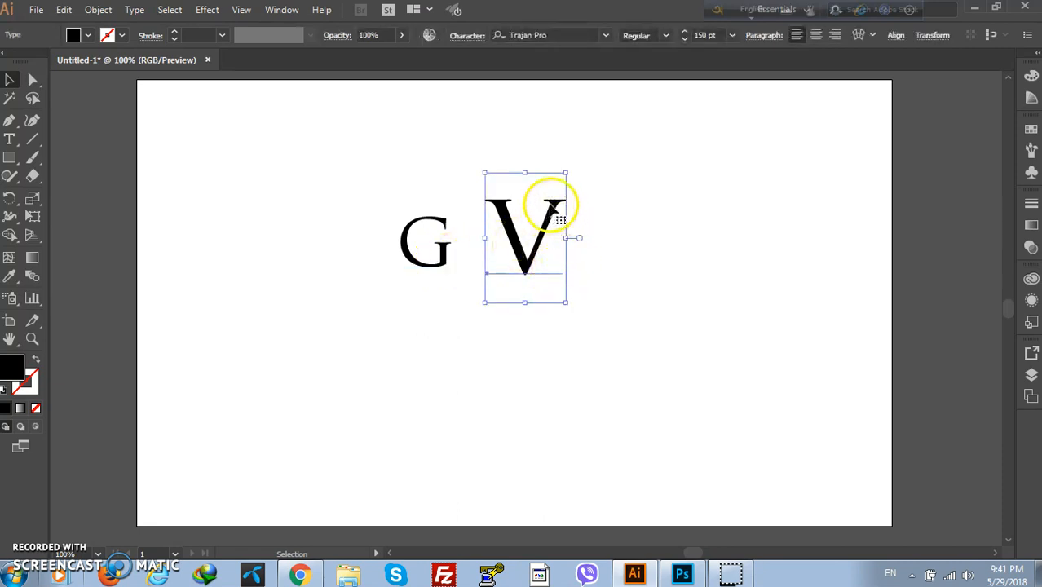
{"action": "left_click", "coordinate": [441, 268]}
{"action": "left_click", "coordinate": [614, 125]}
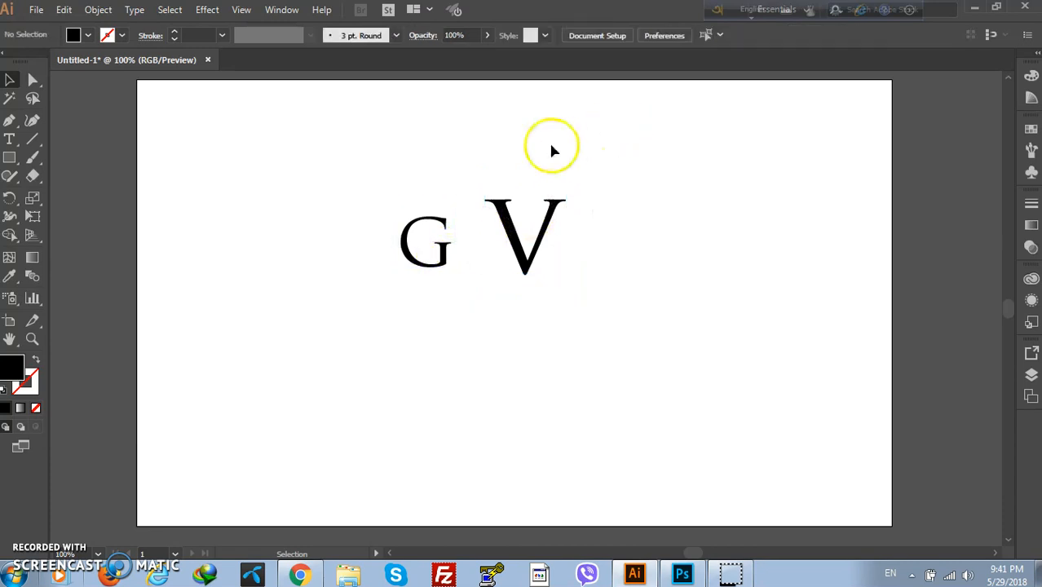
{"action": "left_click_drag", "start_coordinate": [392, 175], "coordinate": [581, 275]}
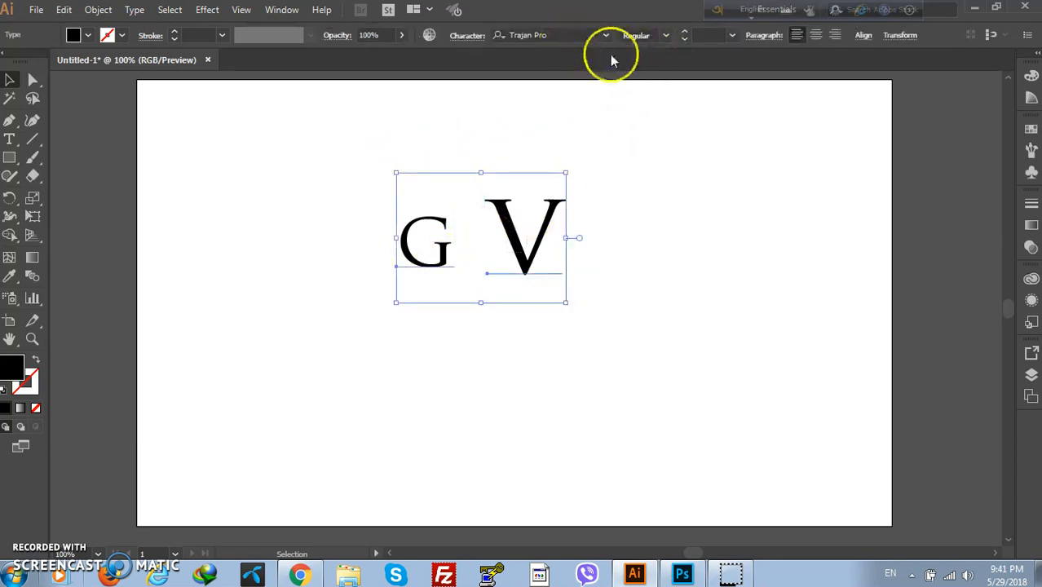
{"action": "left_click", "coordinate": [696, 220]}
{"action": "left_click", "coordinate": [518, 265]}
{"action": "left_click", "coordinate": [653, 212]}
Step: Expand the G and V text objects into editable shapes
{"action": "left_click_drag", "start_coordinate": [364, 135], "coordinate": [768, 344]}
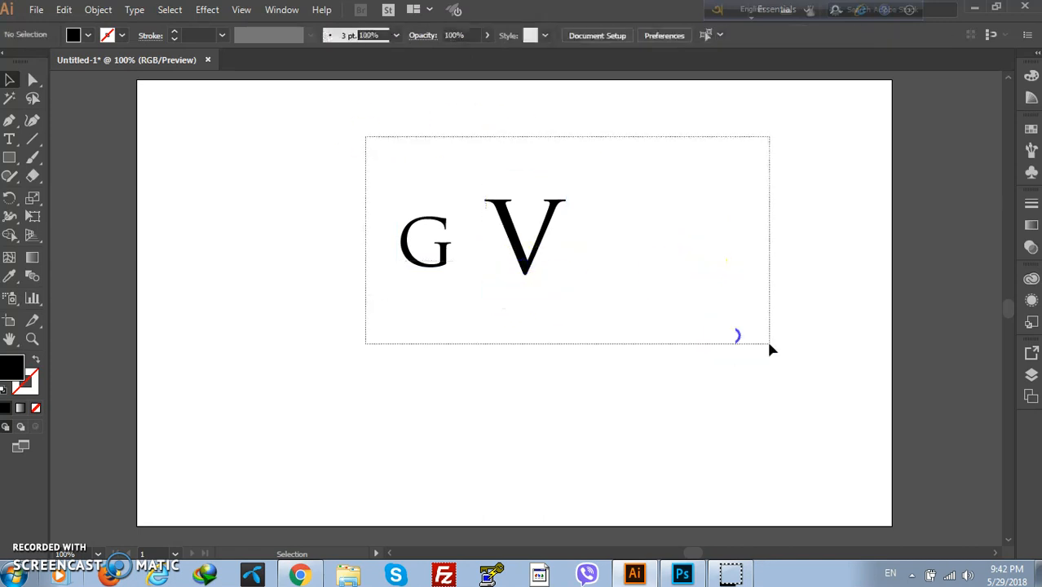
{"action": "left_click", "coordinate": [97, 10]}
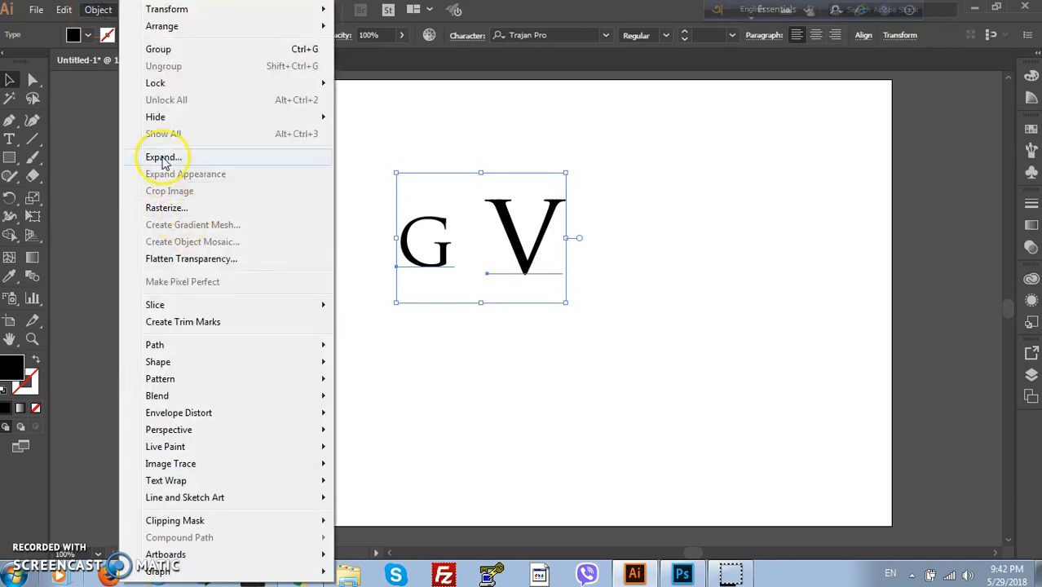
{"action": "left_click", "coordinate": [150, 158]}
{"action": "left_click", "coordinate": [495, 376]}
Step: Ungroup the expanded letters and release their compound paths
{"action": "right_click", "coordinate": [465, 214]}
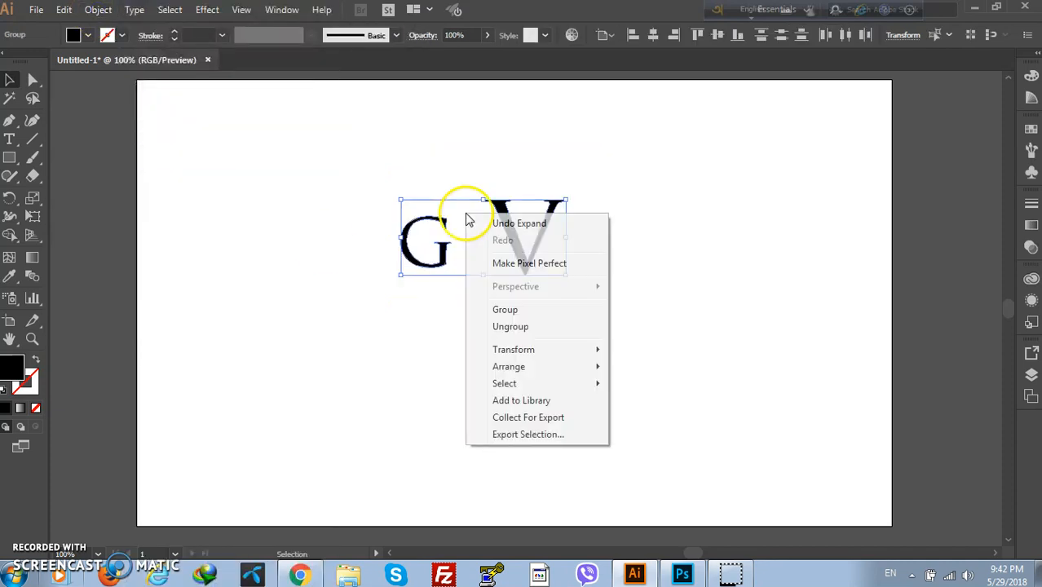
{"action": "left_click", "coordinate": [518, 327]}
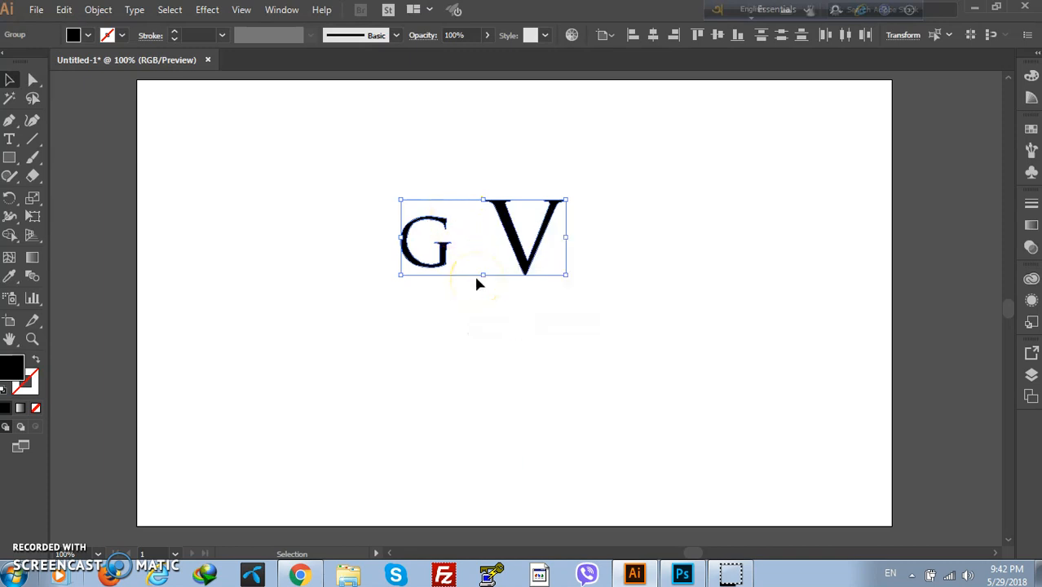
{"action": "right_click", "coordinate": [463, 235]}
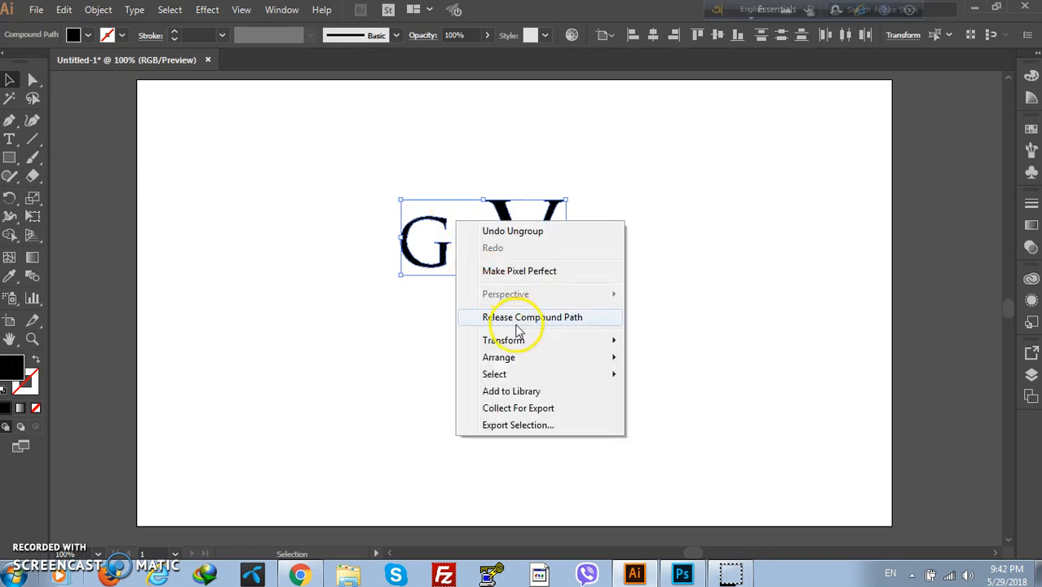
{"action": "left_click", "coordinate": [515, 322]}
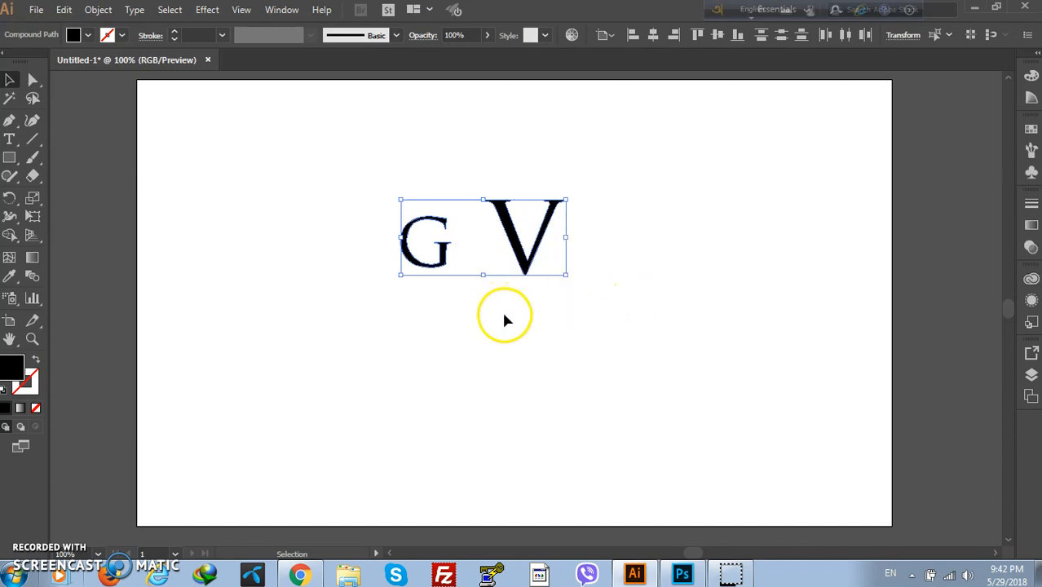
{"action": "left_click", "coordinate": [503, 318]}
Step: Move the G onto the V so the two letters overlap, with the G's stem extending just past the V's thin arm
{"action": "left_click", "coordinate": [450, 243]}
{"action": "left_click_drag", "start_coordinate": [445, 259], "coordinate": [581, 241]}
{"action": "left_click", "coordinate": [642, 242]}
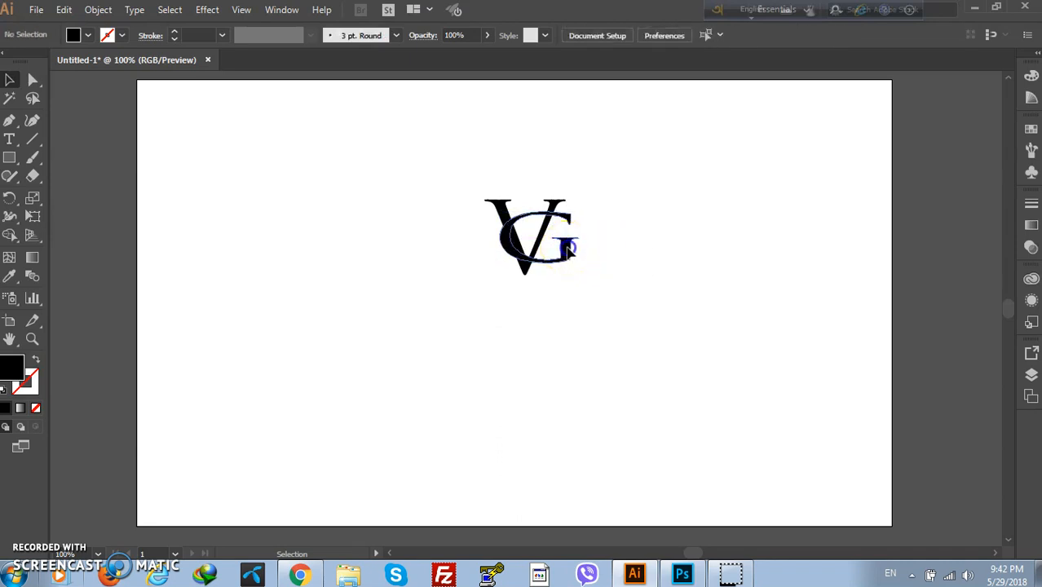
{"action": "left_click_drag", "start_coordinate": [564, 249], "coordinate": [559, 249]}
{"action": "left_click", "coordinate": [654, 234]}
Step: Copy the overlapping G shape to the clipboard
{"action": "left_click", "coordinate": [566, 252]}
{"action": "left_click", "coordinate": [64, 10]}
{"action": "left_click", "coordinate": [90, 84]}
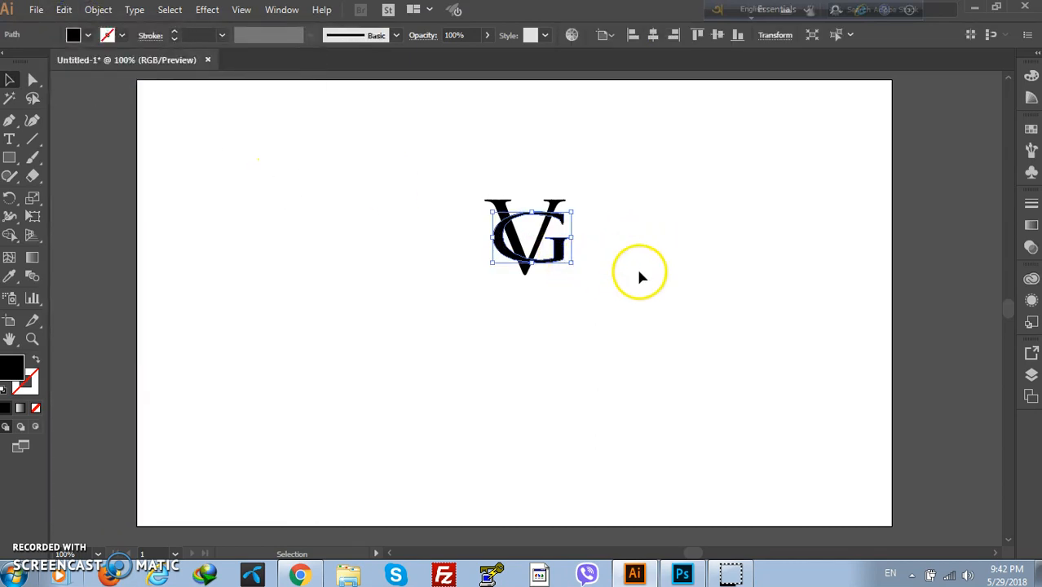
Step: Apply the 3 pt. Round brush to the G's outline and set its stroke weight to 2 pt
{"action": "left_click", "coordinate": [1031, 152]}
{"action": "left_click", "coordinate": [841, 220]}
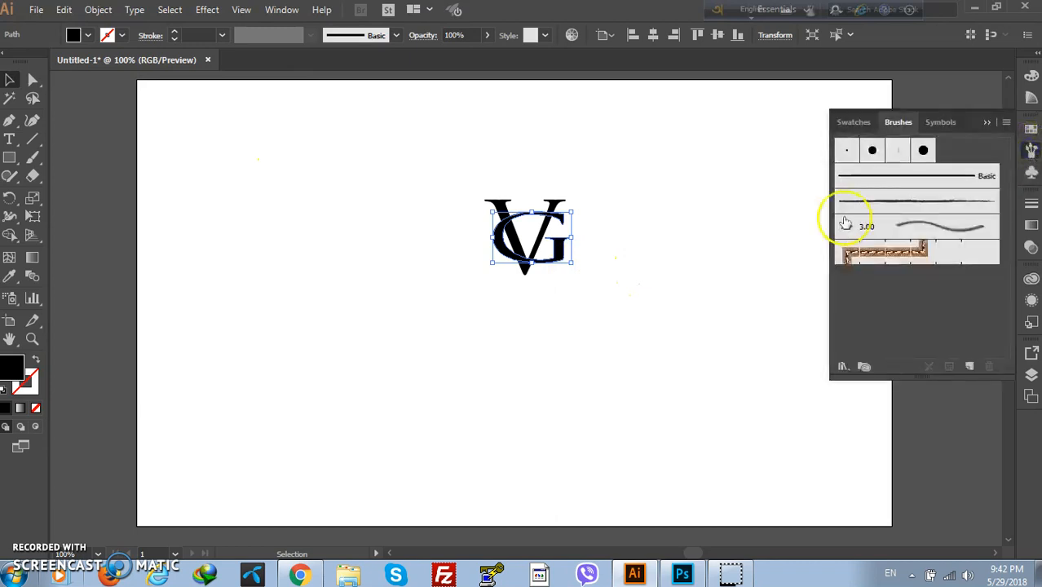
{"action": "left_click", "coordinate": [848, 152]}
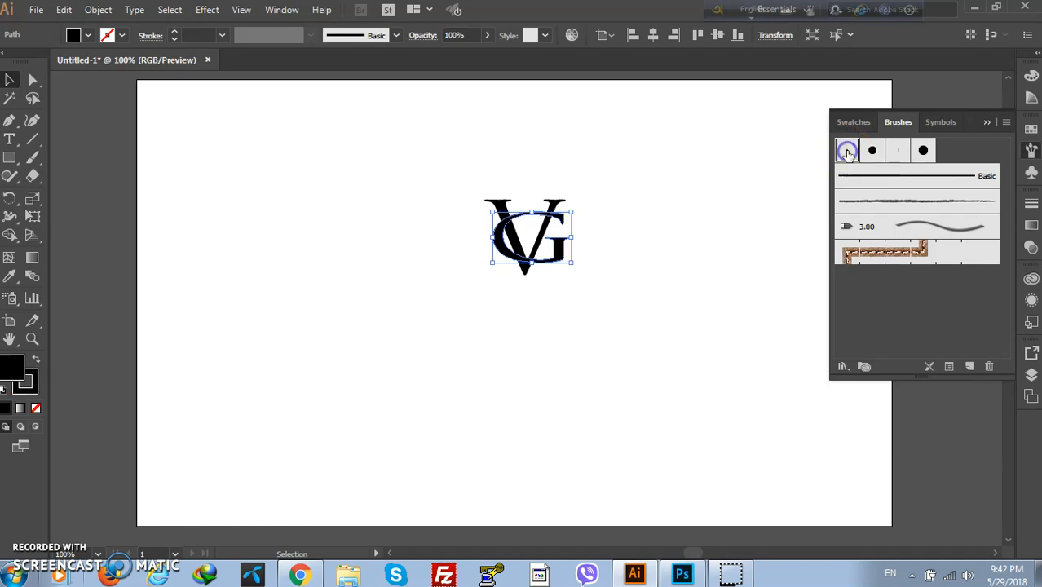
{"action": "left_click", "coordinate": [986, 123]}
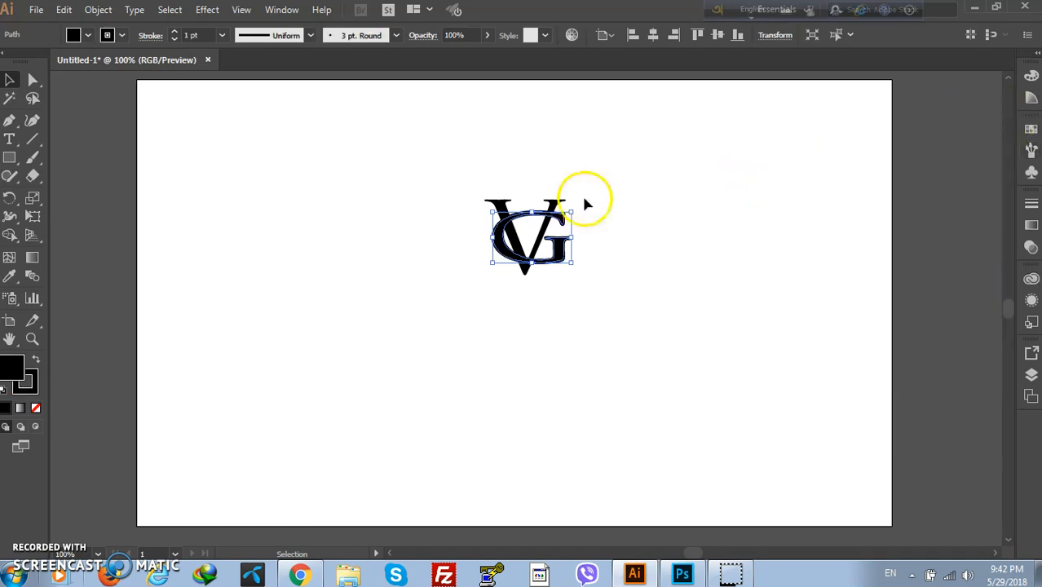
{"action": "left_click", "coordinate": [222, 37]}
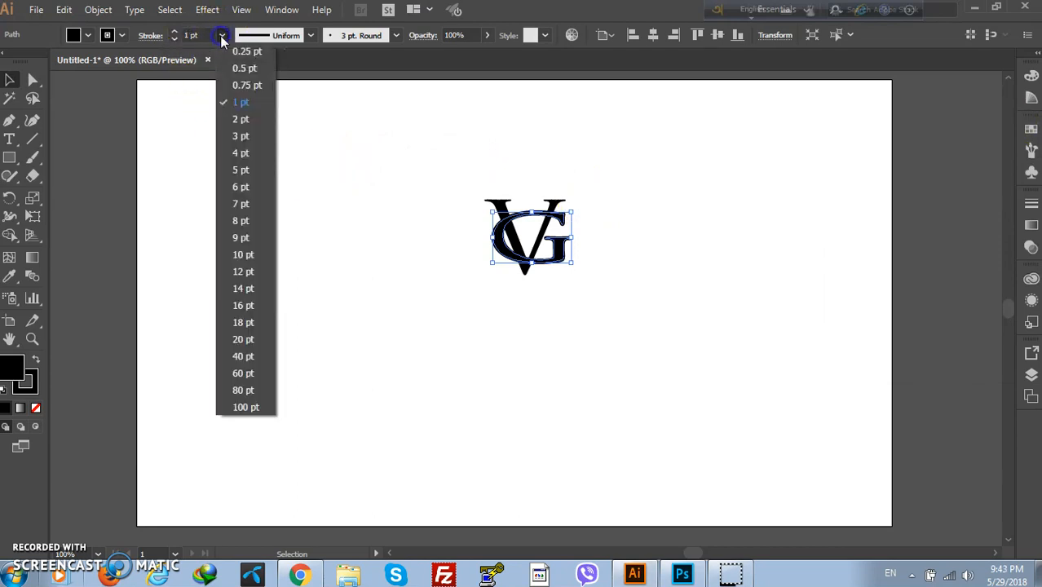
{"action": "left_click", "coordinate": [242, 120]}
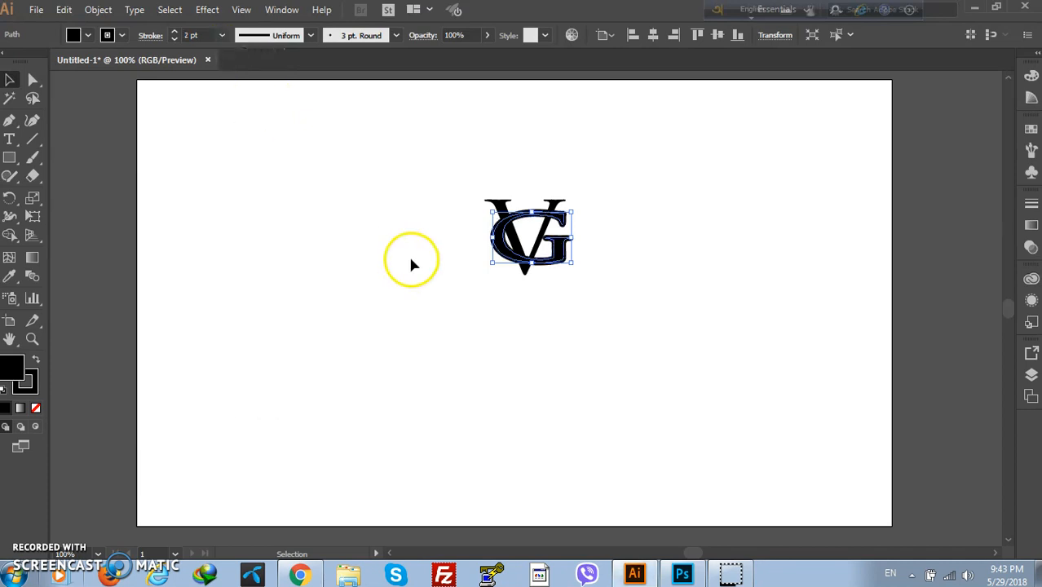
Step: Expand the appearance of the stroked G
{"action": "right_click", "coordinate": [558, 237]}
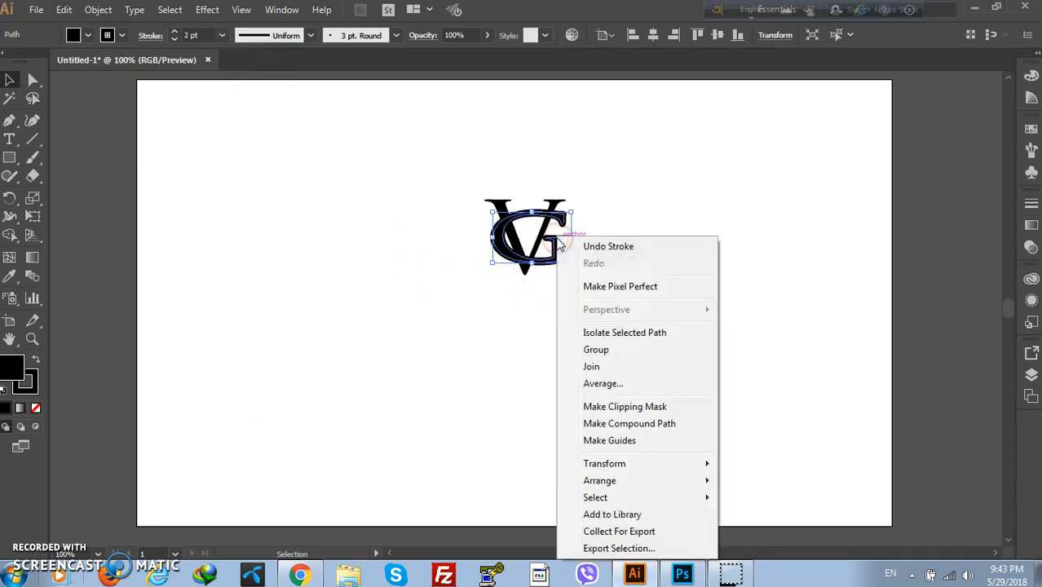
{"action": "left_click", "coordinate": [95, 17]}
{"action": "left_click", "coordinate": [95, 16]}
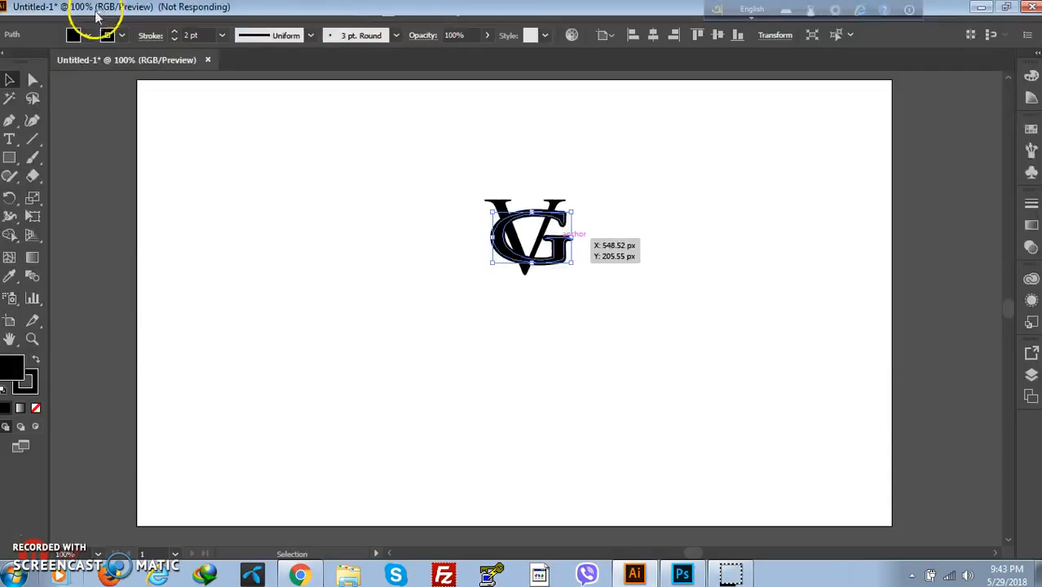
{"action": "left_click", "coordinate": [97, 9]}
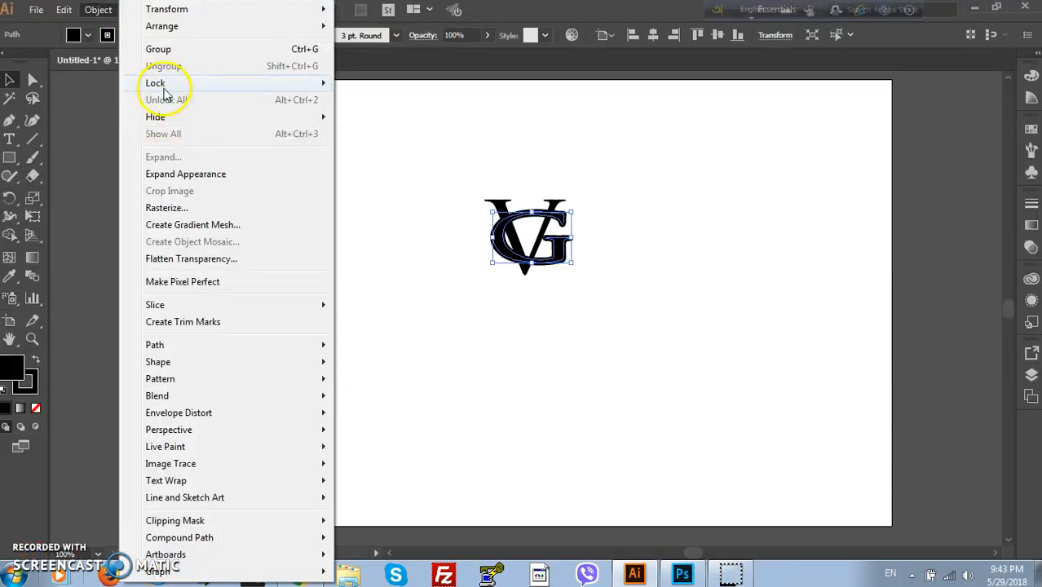
{"action": "left_click", "coordinate": [172, 174]}
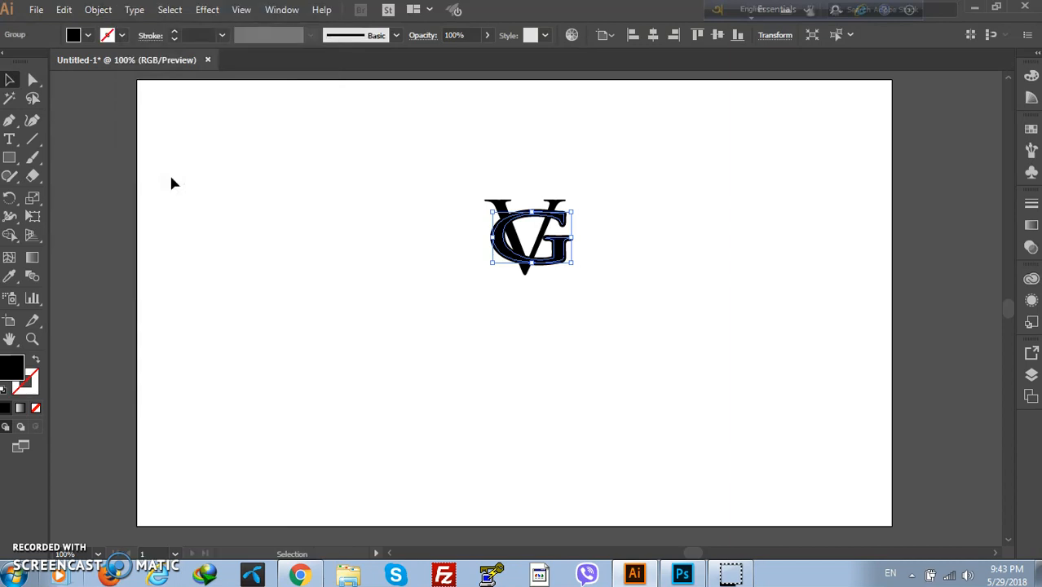
Step: Ungroup the expanded G repeatedly until its stroke outline is a separate path
{"action": "right_click", "coordinate": [564, 245]}
{"action": "left_click", "coordinate": [608, 367]}
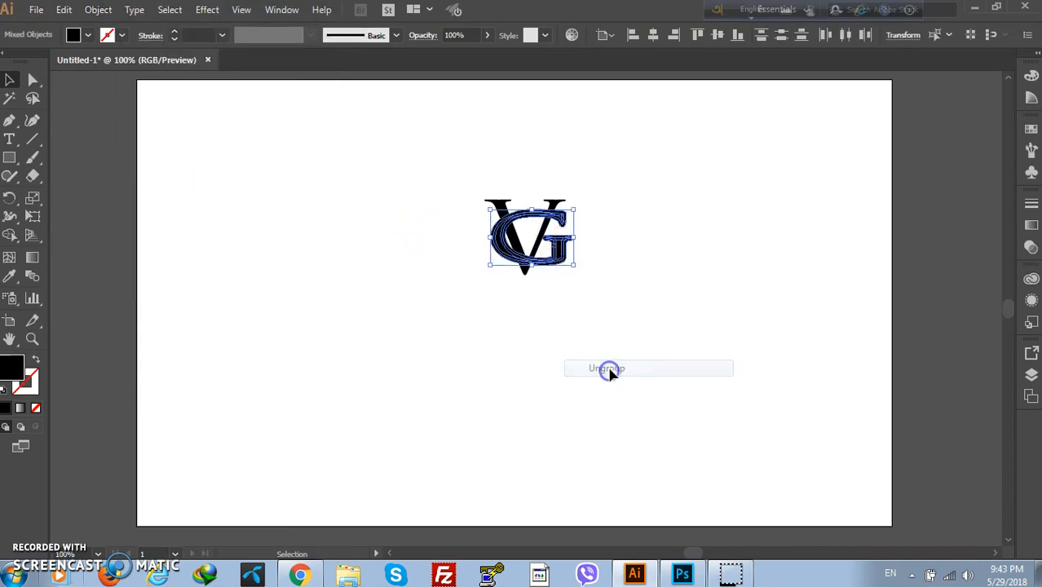
{"action": "left_click", "coordinate": [636, 262]}
{"action": "double_click", "coordinate": [558, 250]}
{"action": "double_click", "coordinate": [619, 208]}
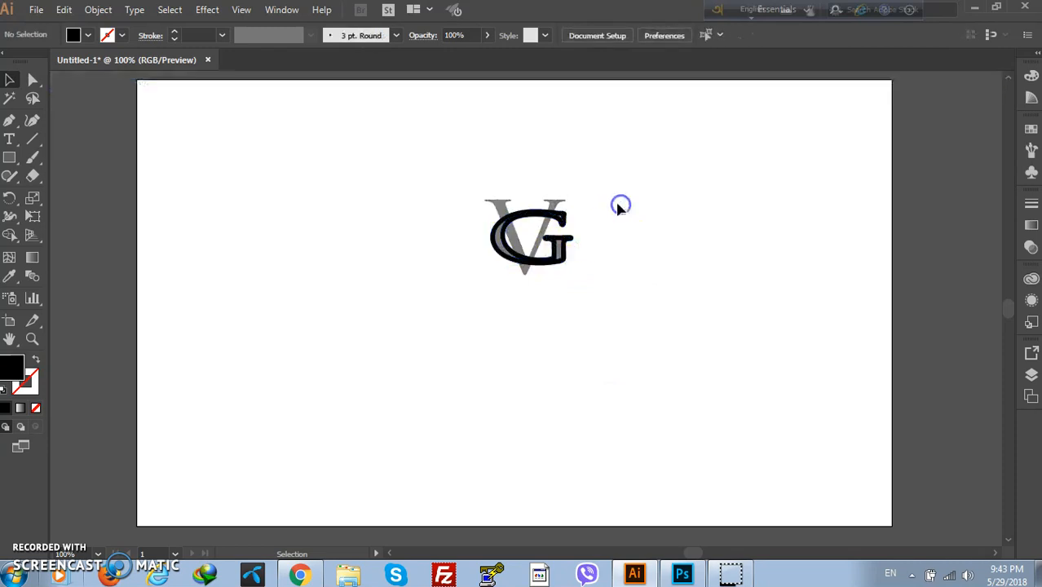
{"action": "left_click", "coordinate": [570, 220]}
{"action": "right_click", "coordinate": [564, 221]}
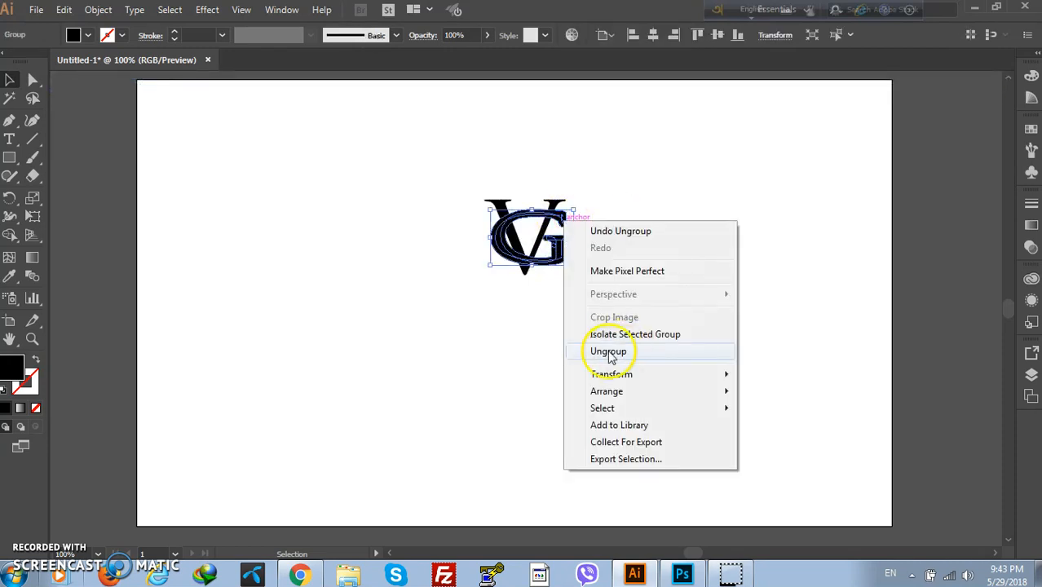
{"action": "left_click", "coordinate": [609, 351]}
{"action": "left_click", "coordinate": [636, 286]}
{"action": "right_click", "coordinate": [559, 236]}
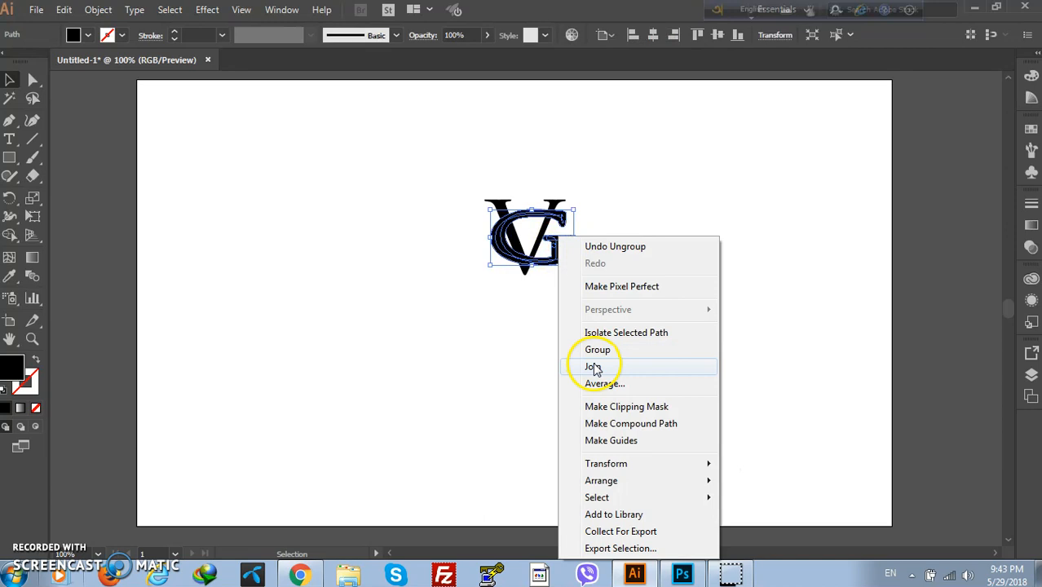
{"action": "left_click", "coordinate": [593, 367]}
{"action": "left_click", "coordinate": [580, 240]}
{"action": "left_click", "coordinate": [575, 237]}
{"action": "right_click", "coordinate": [572, 241]}
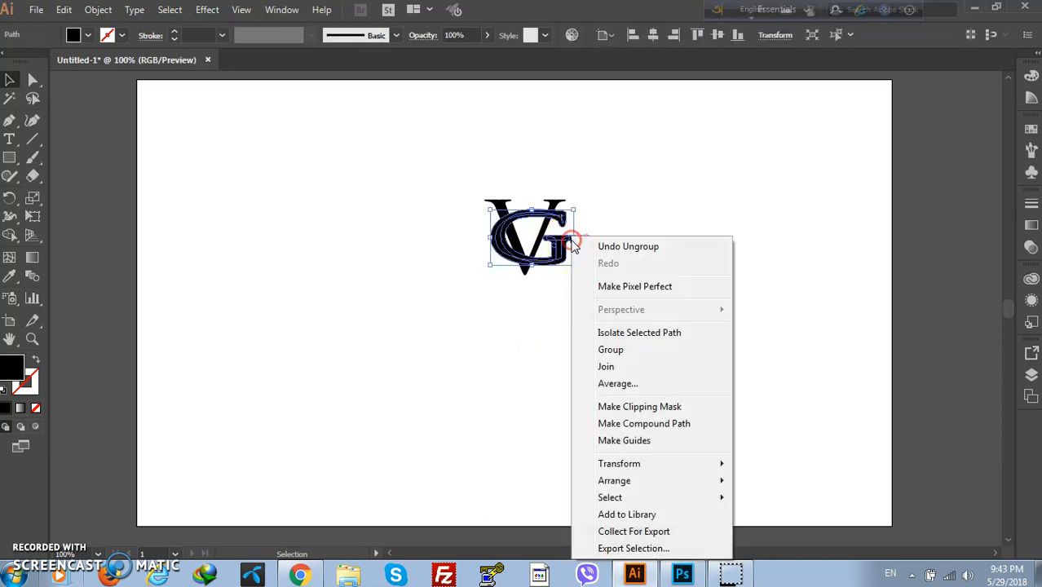
Step: Divide the objects below using the G's expanded stroke outline as the cutter
{"action": "left_click", "coordinate": [578, 215]}
{"action": "left_click", "coordinate": [572, 212]}
{"action": "left_click", "coordinate": [98, 9]}
{"action": "mouse_move", "coordinate": [167, 343]}
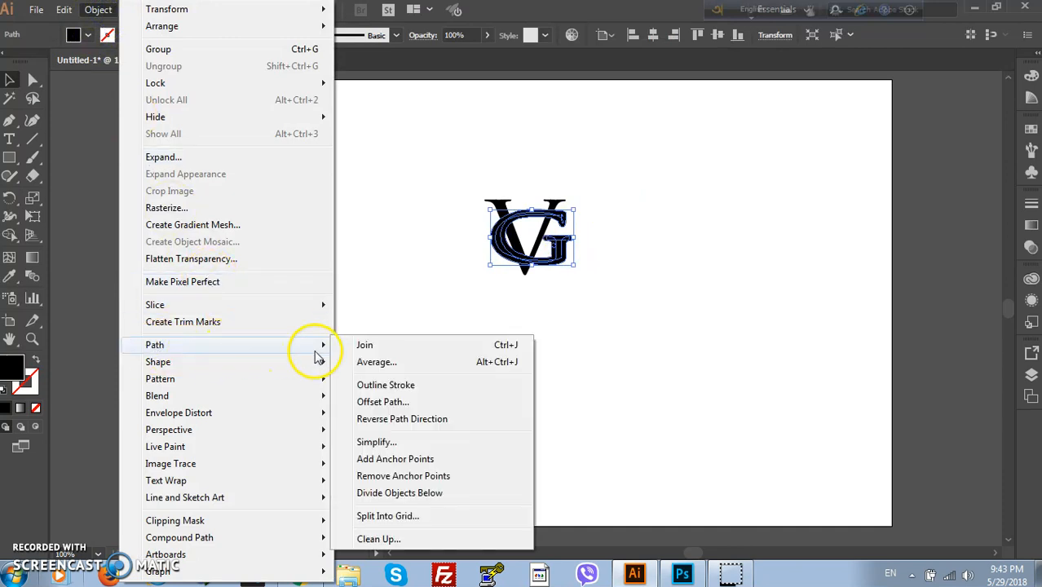
{"action": "left_click", "coordinate": [402, 501]}
{"action": "left_click", "coordinate": [619, 345]}
Step: Delete the G's stem, serif and lower pieces, including the tiny fragment beside the V's thin arm
{"action": "left_click", "coordinate": [557, 268]}
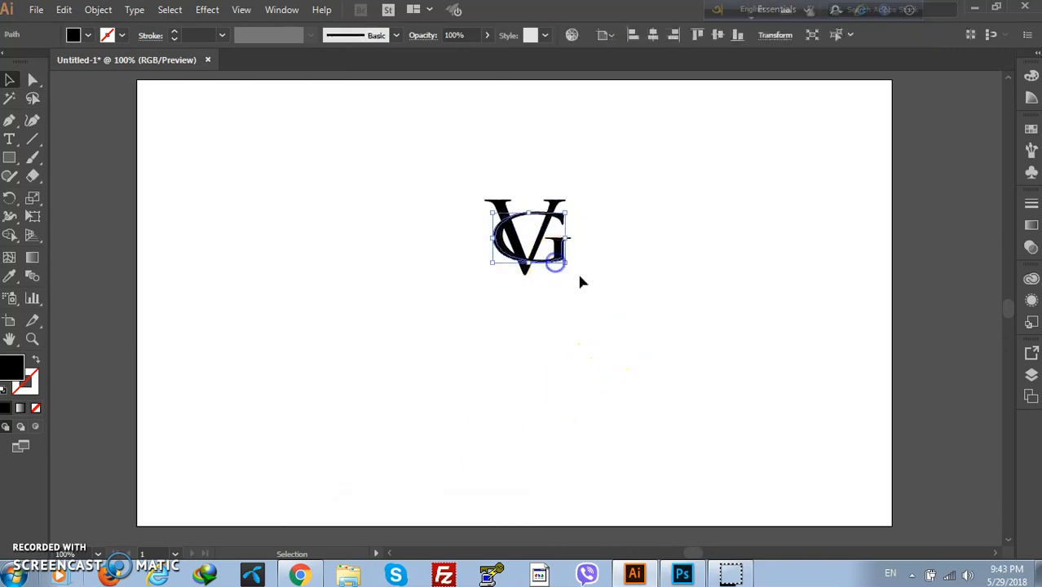
{"action": "key", "text": "Delete"}
{"action": "left_click_drag", "start_coordinate": [561, 251], "coordinate": [583, 290]}
{"action": "left_click", "coordinate": [615, 267]}
{"action": "key", "text": "Delete"}
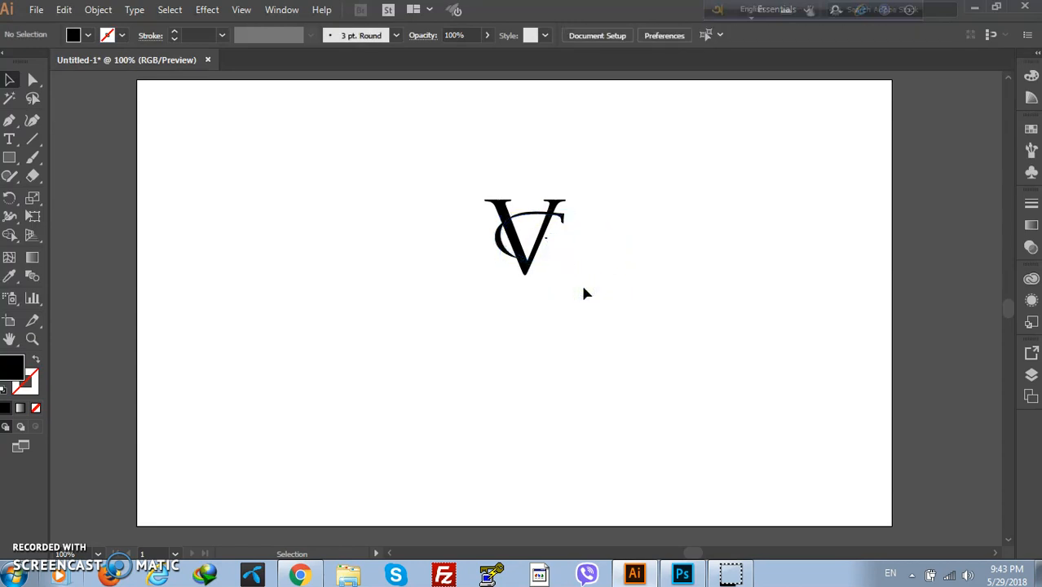
{"action": "left_click", "coordinate": [548, 239]}
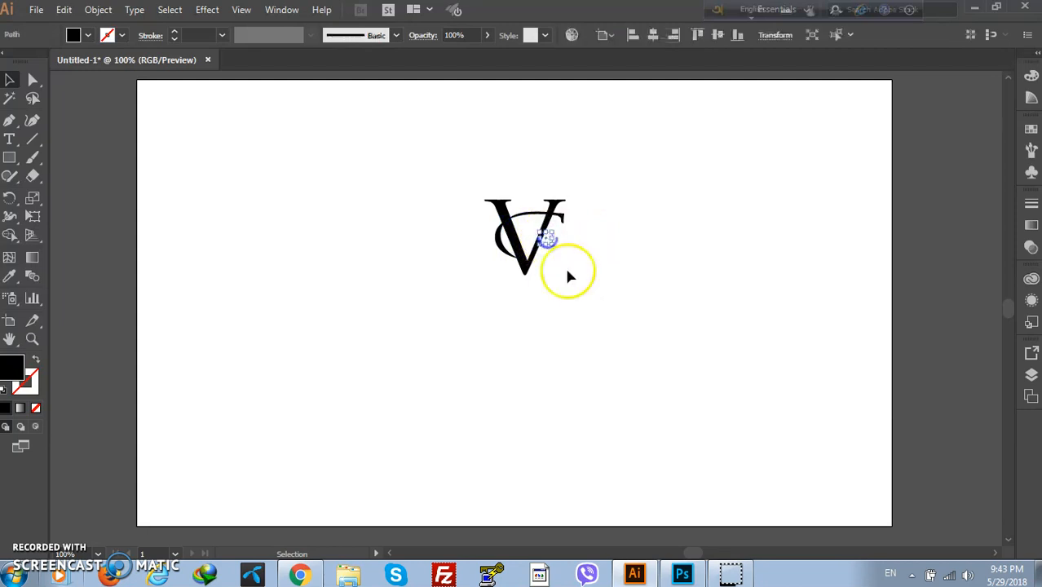
{"action": "key", "text": "Delete"}
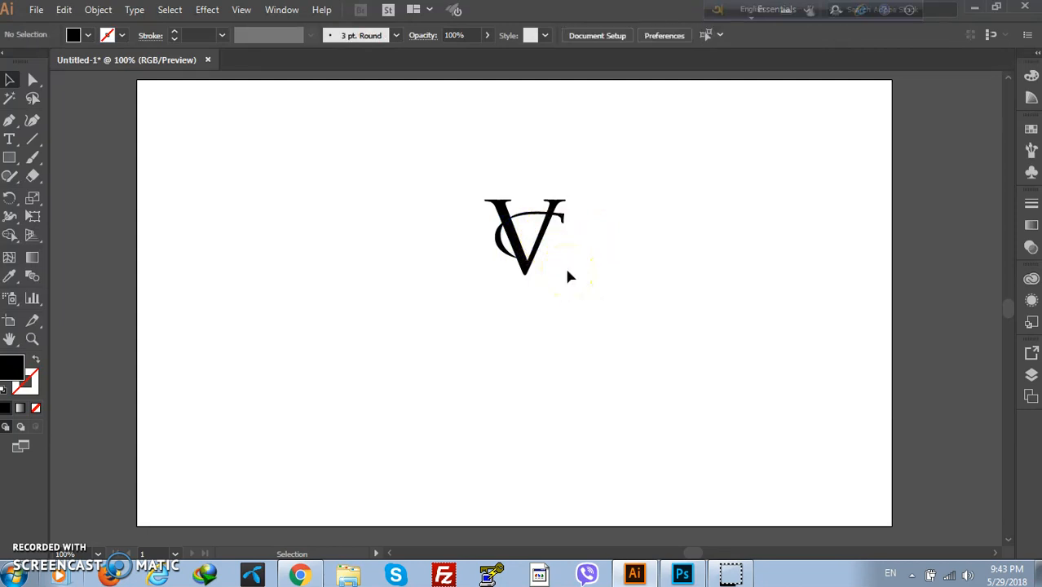
Step: Delete the fragments of the G's upper arc between the V's two arms
{"action": "left_click", "coordinate": [561, 219]}
{"action": "key", "text": "Delete"}
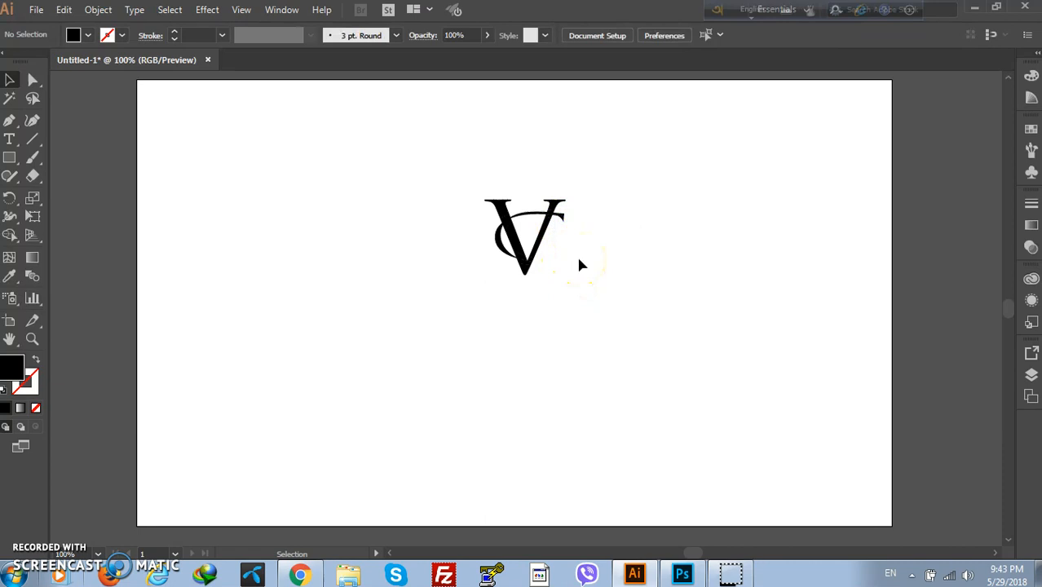
{"action": "left_click", "coordinate": [527, 214]}
{"action": "key", "text": "Delete"}
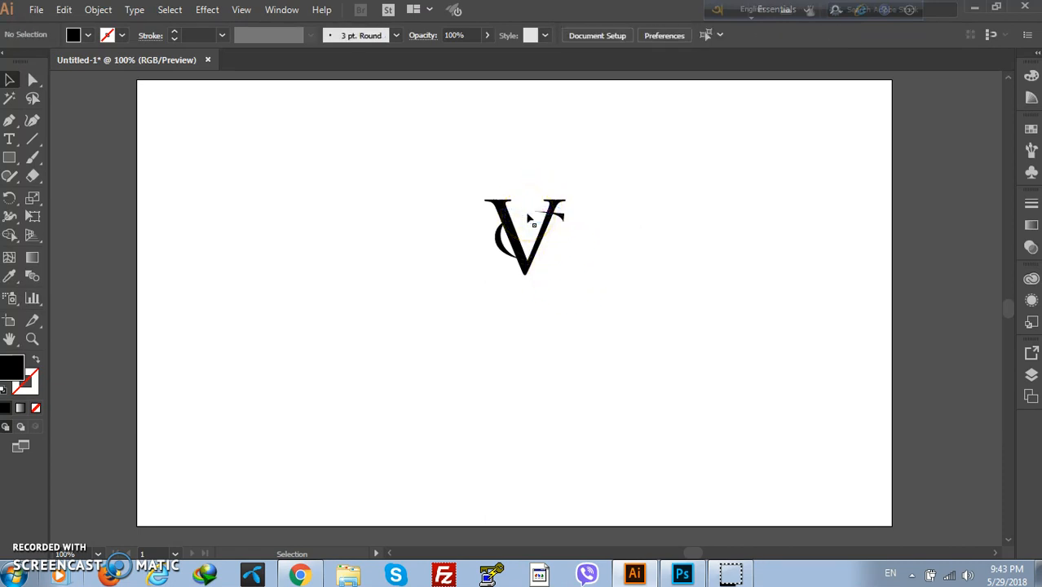
Step: Delete the remaining upper G pieces around the V's thin arm, leaving a gap where the G crosses it
{"action": "left_click", "coordinate": [558, 216]}
{"action": "key", "text": "Delete"}
{"action": "left_click_drag", "start_coordinate": [597, 215], "coordinate": [592, 261]}
{"action": "key", "text": "Delete"}
{"action": "key", "text": "Delete"}
{"action": "key", "text": "Delete"}
Step: Delete the G's curved bowl pieces beside the V's thick arm
{"action": "left_click_drag", "start_coordinate": [498, 236], "coordinate": [596, 291]}
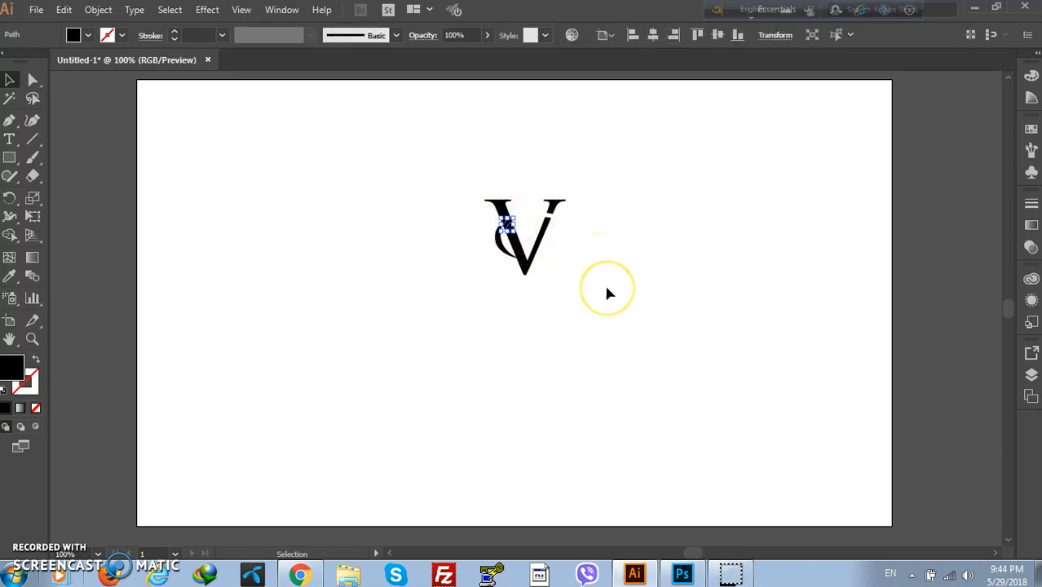
{"action": "key", "text": "Delete"}
{"action": "left_click", "coordinate": [507, 258]}
{"action": "key", "text": "Delete"}
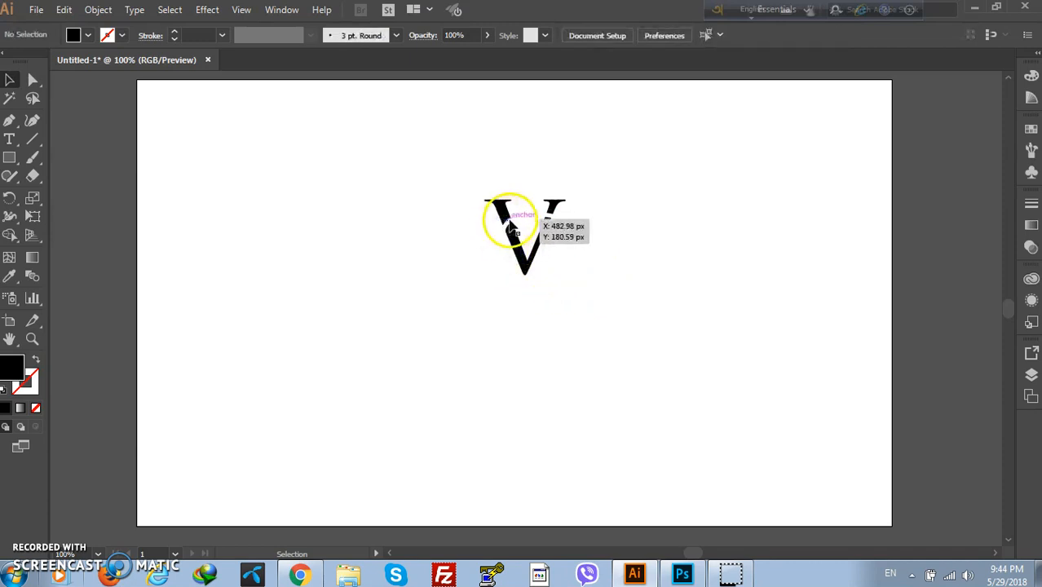
Step: Delete the fragments across the upper part of the V's thick arm, opening a gap where the G's curve crosses it
{"action": "left_click", "coordinate": [509, 215]}
{"action": "left_click", "coordinate": [478, 251]}
{"action": "left_click", "coordinate": [495, 226]}
{"action": "left_click", "coordinate": [507, 229]}
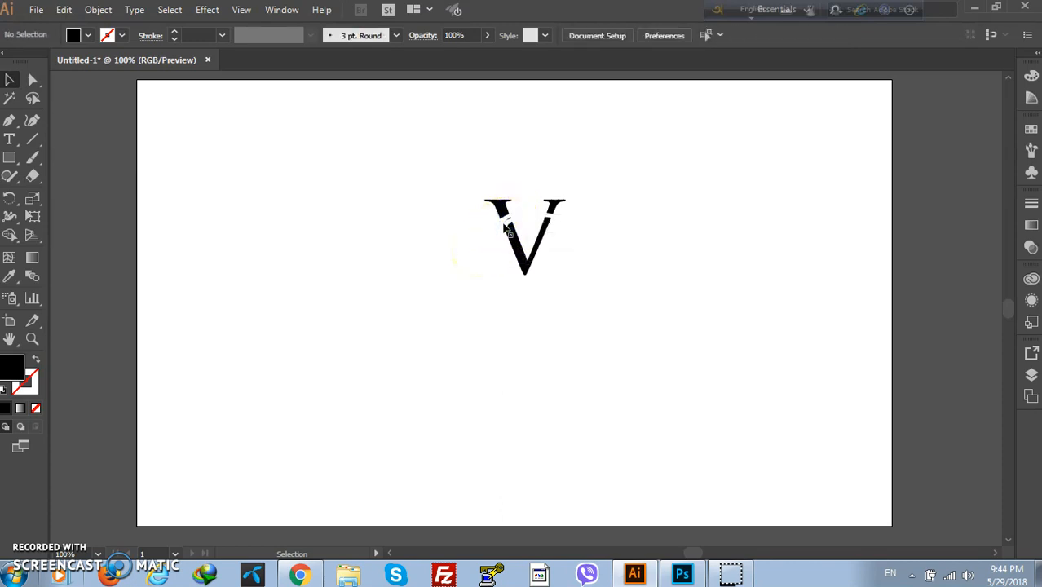
{"action": "left_click", "coordinate": [515, 220]}
{"action": "left_click", "coordinate": [530, 188]}
{"action": "left_click", "coordinate": [510, 217]}
{"action": "left_click", "coordinate": [507, 221]}
{"action": "left_click", "coordinate": [547, 177]}
{"action": "left_click_drag", "start_coordinate": [559, 205], "coordinate": [551, 209]}
{"action": "left_click", "coordinate": [612, 239]}
Step: Delete the fragments near the V's base where the G's lower curve crosses the thick arm
{"action": "mouse_move", "coordinate": [516, 264]}
{"action": "left_mouse_down"}
{"action": "mouse_move", "coordinate": [525, 266]}
{"action": "mouse_move", "coordinate": [516, 259]}
{"action": "left_mouse_up"}
{"action": "left_click", "coordinate": [471, 283]}
{"action": "left_click", "coordinate": [510, 257]}
{"action": "left_click", "coordinate": [422, 286]}
Step: Delete the remaining fragments at the foot of the V's thin arm, separating both arms from the V's tip
{"action": "left_click", "coordinate": [529, 257]}
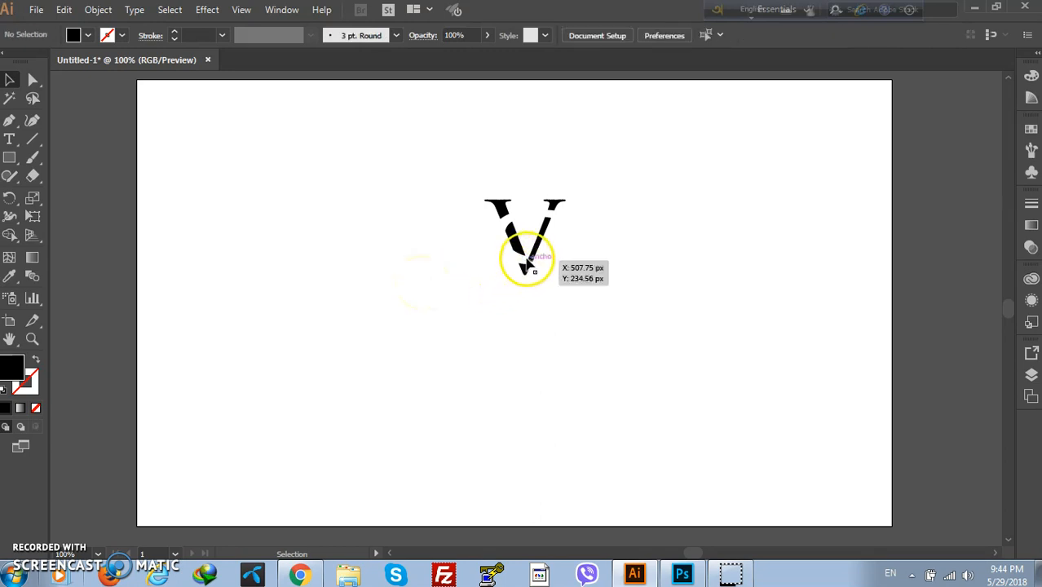
{"action": "left_click", "coordinate": [594, 284]}
{"action": "left_click_drag", "start_coordinate": [563, 273], "coordinate": [530, 262]}
{"action": "left_click", "coordinate": [619, 318]}
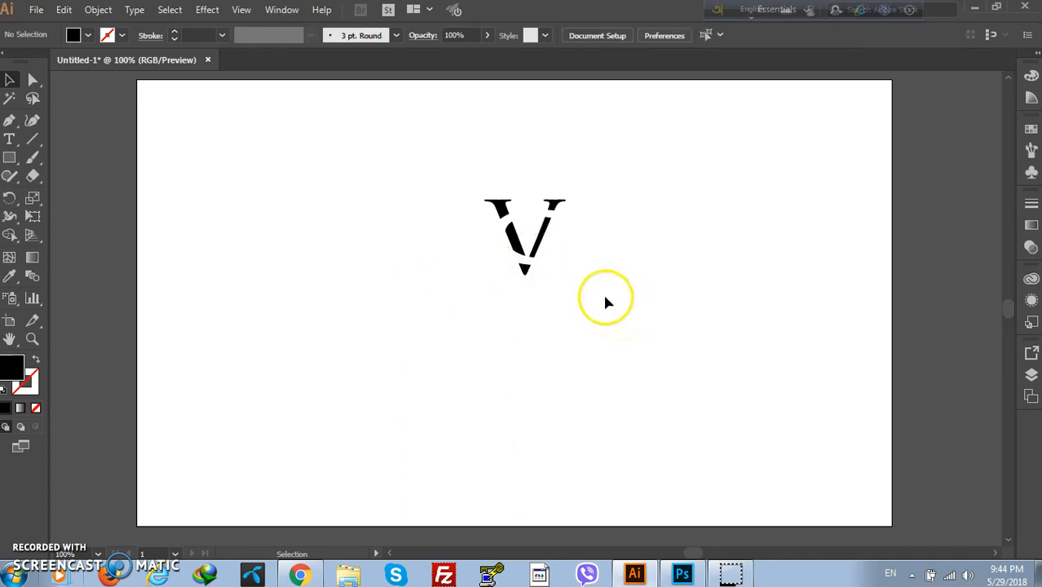
{"action": "left_click", "coordinate": [532, 256]}
{"action": "left_click", "coordinate": [527, 269]}
{"action": "left_click", "coordinate": [530, 263]}
{"action": "left_click", "coordinate": [519, 247]}
{"action": "left_click", "coordinate": [663, 246]}
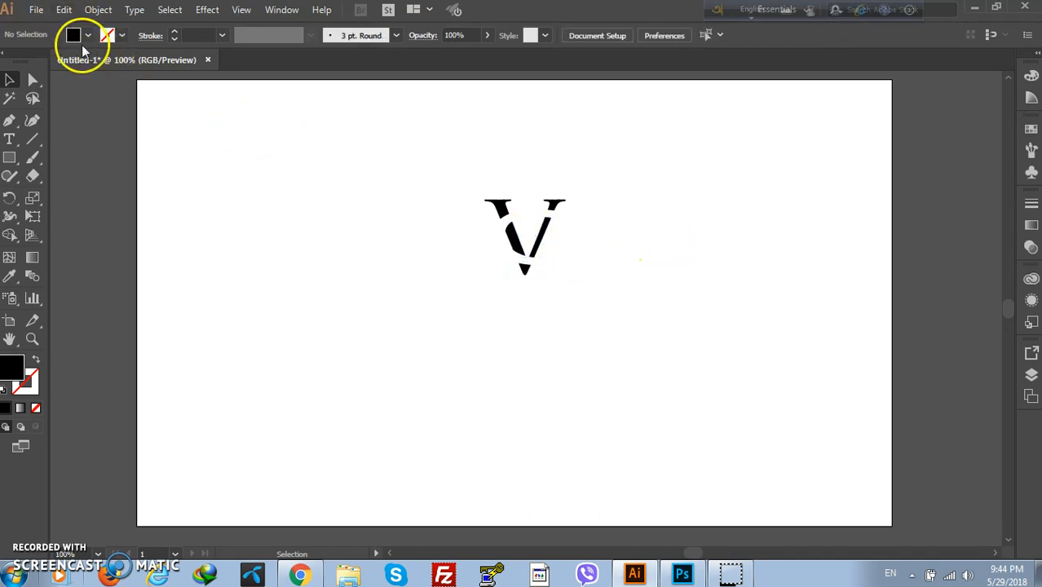
Step: Paste the copied G in front of the cut V pieces and undo the paste
{"action": "left_click", "coordinate": [65, 9]}
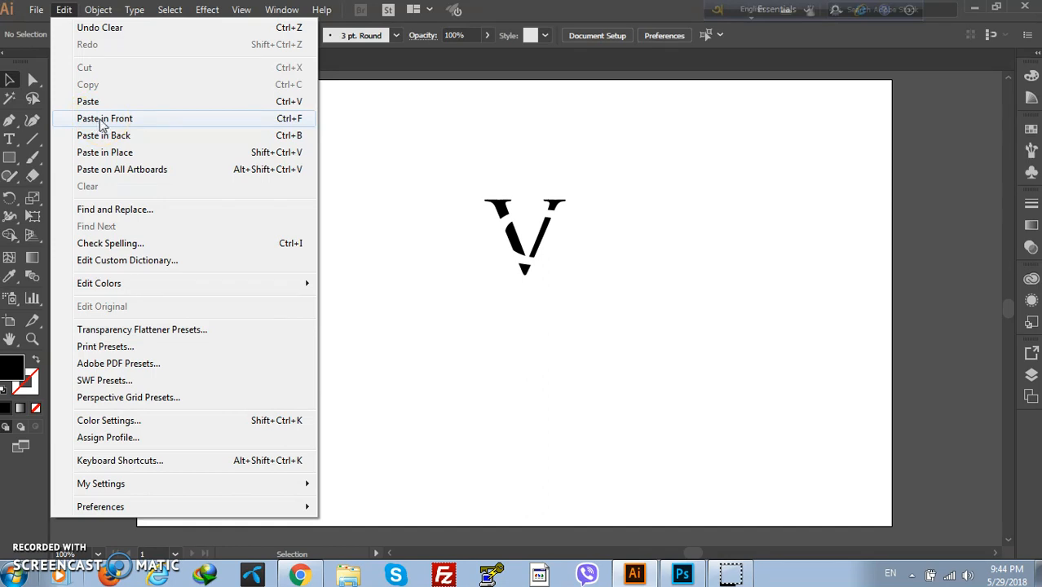
{"action": "left_click", "coordinate": [102, 119]}
{"action": "left_click", "coordinate": [286, 228]}
{"action": "left_click", "coordinate": [228, 189]}
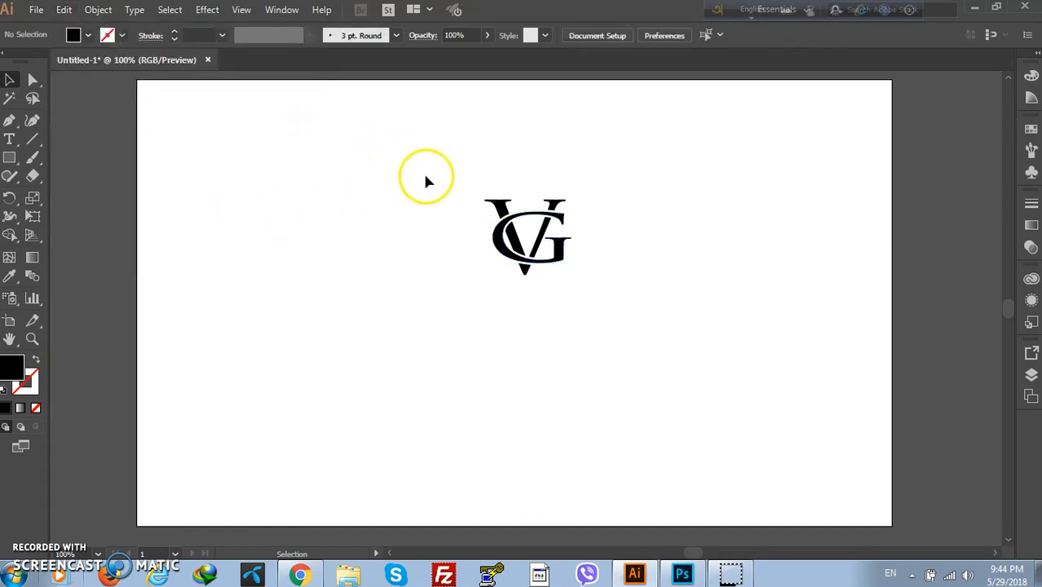
{"action": "right_click", "coordinate": [617, 153]}
{"action": "left_click", "coordinate": [672, 164]}
Step: Group all the V's cut pieces and paste the copied G in front of them
{"action": "left_click_drag", "start_coordinate": [484, 128], "coordinate": [607, 307]}
{"action": "right_click", "coordinate": [538, 227]}
{"action": "left_click", "coordinate": [577, 323]}
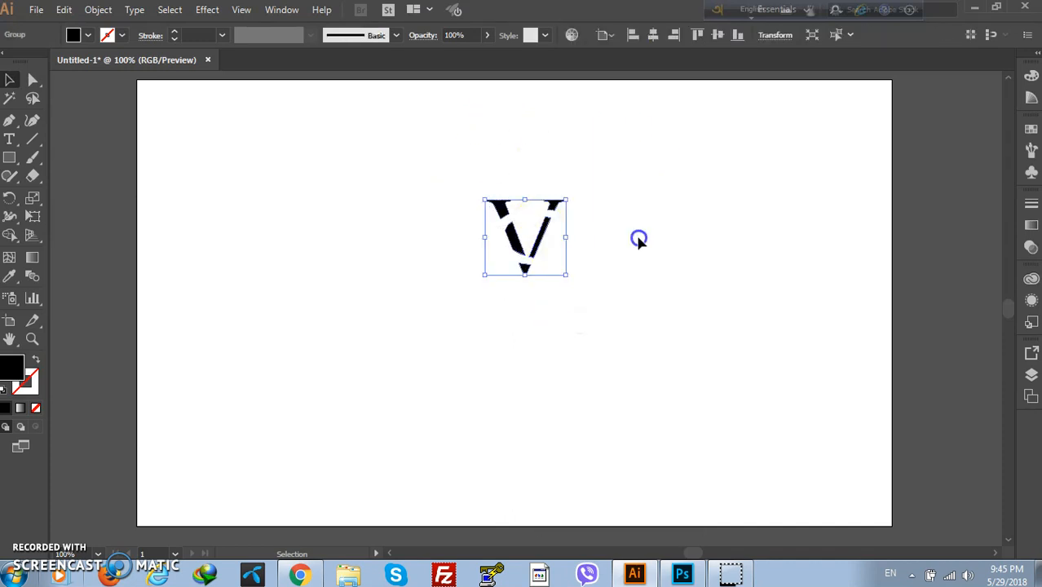
{"action": "left_click", "coordinate": [638, 238]}
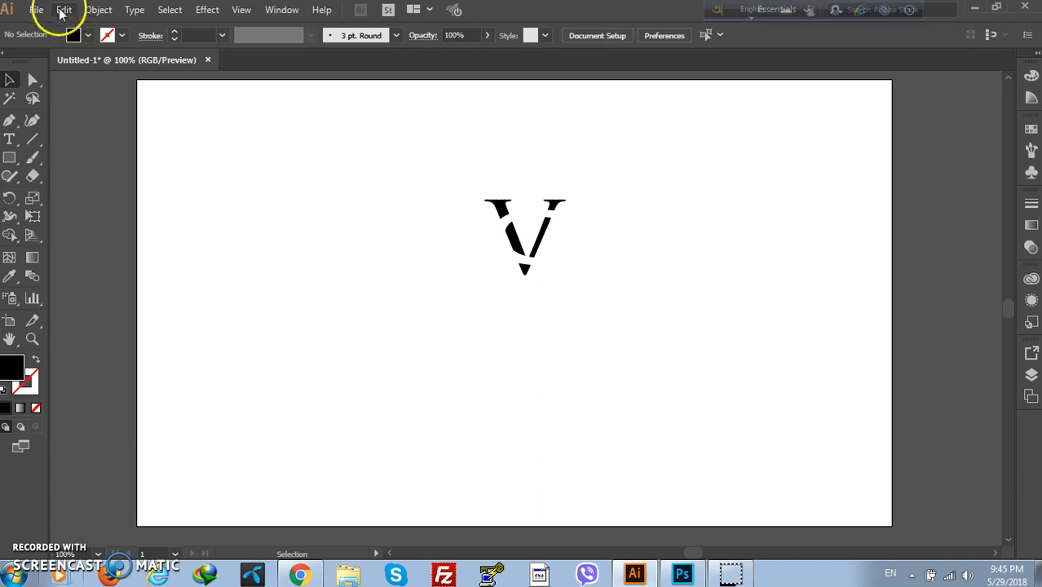
{"action": "left_click", "coordinate": [64, 10]}
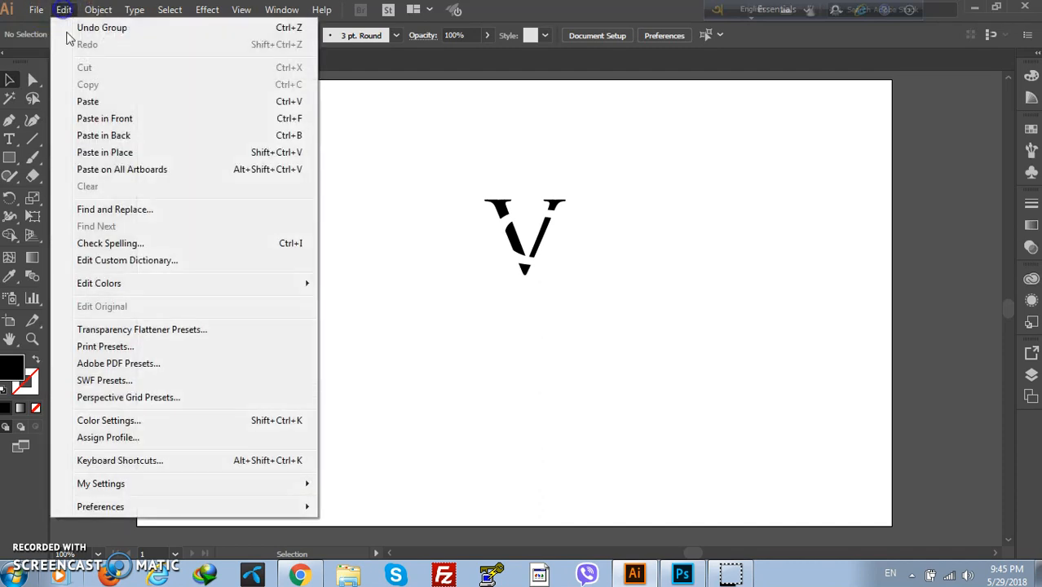
{"action": "left_click", "coordinate": [89, 118]}
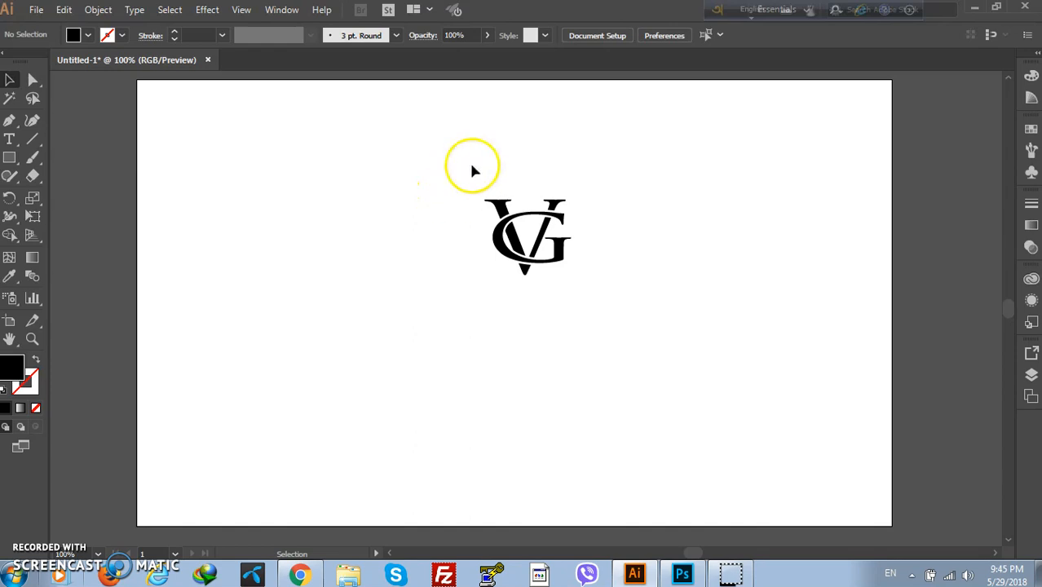
Step: Fill the V group with a blue swatch
{"action": "left_click", "coordinate": [499, 208]}
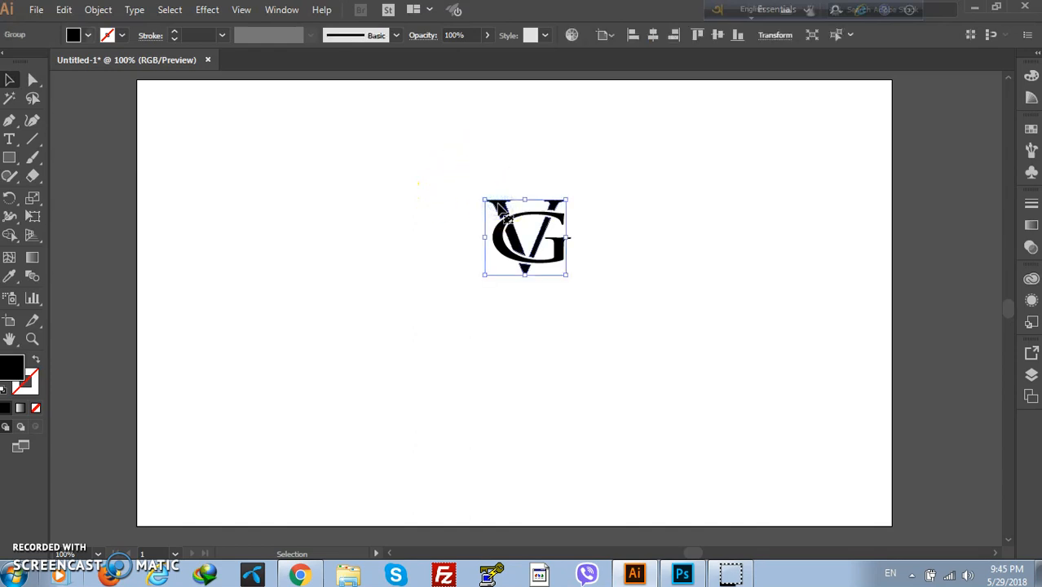
{"action": "left_click", "coordinate": [87, 35]}
{"action": "left_click", "coordinate": [113, 73]}
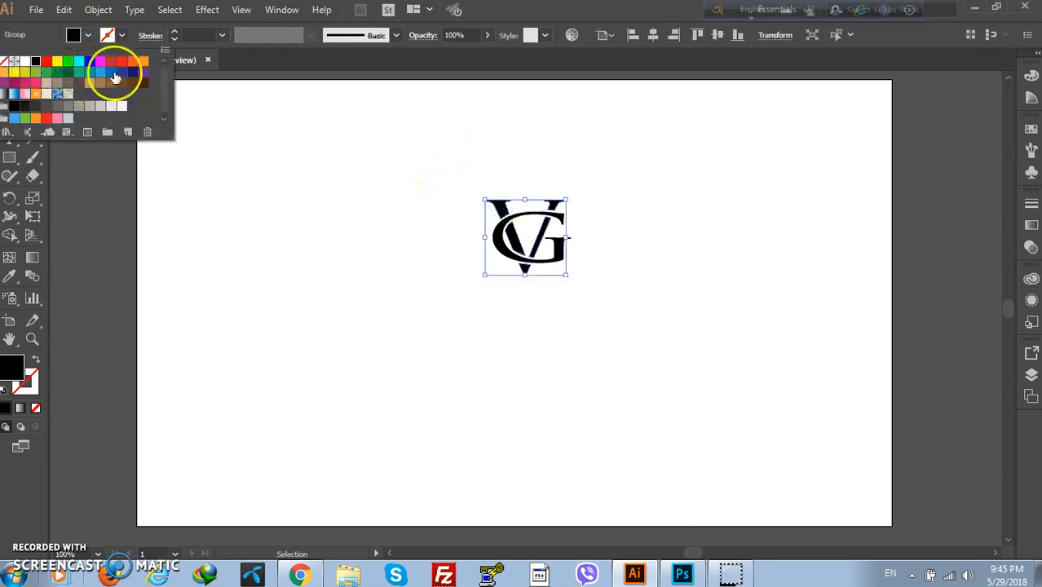
{"action": "left_click", "coordinate": [368, 177]}
{"action": "left_click", "coordinate": [624, 272]}
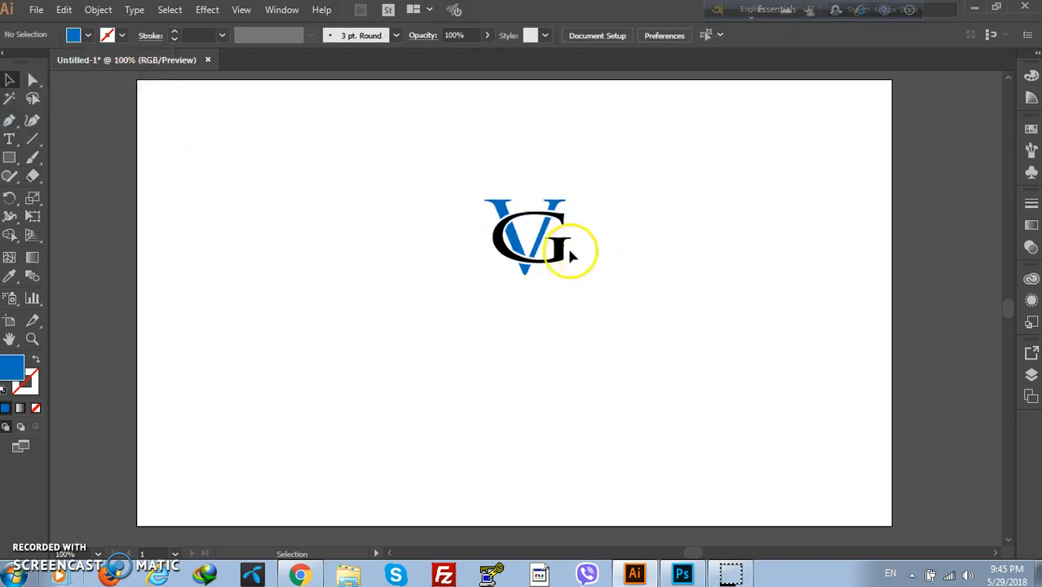
Step: Fill the G with a medium gray swatch
{"action": "left_click", "coordinate": [519, 238]}
{"action": "left_click", "coordinate": [73, 36]}
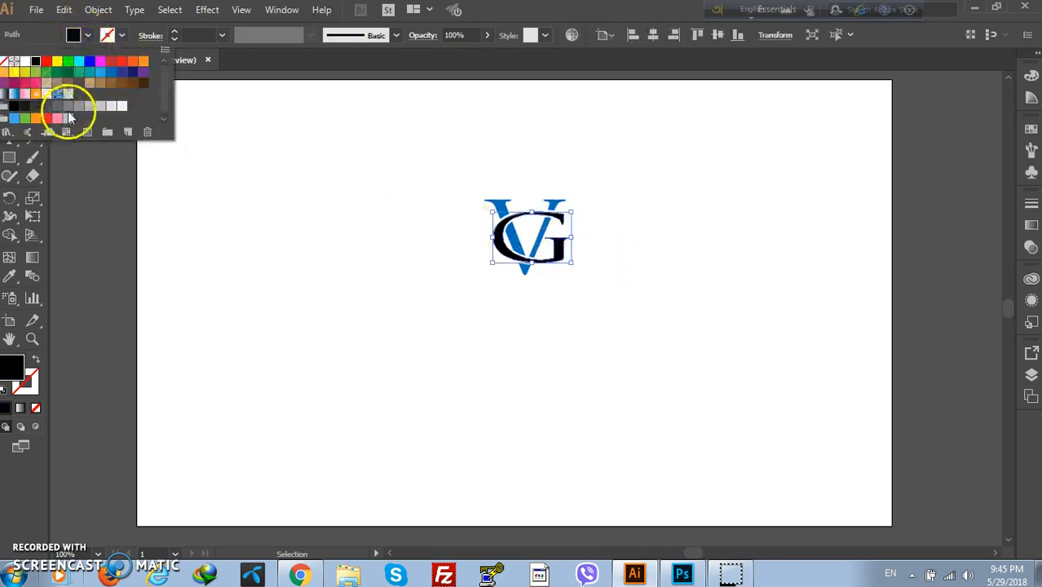
{"action": "left_click", "coordinate": [69, 107]}
{"action": "left_click", "coordinate": [372, 212]}
Step: Group the blue V and the gray G into one monogram
{"action": "left_click_drag", "start_coordinate": [386, 125], "coordinate": [571, 243]}
{"action": "right_click", "coordinate": [559, 230]}
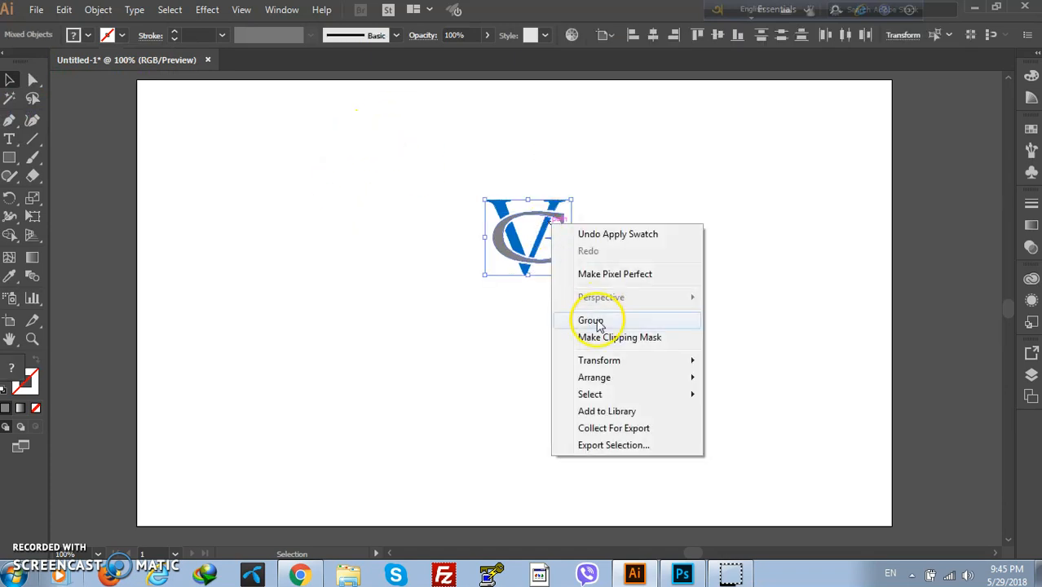
{"action": "left_click", "coordinate": [598, 319]}
{"action": "left_click", "coordinate": [652, 267]}
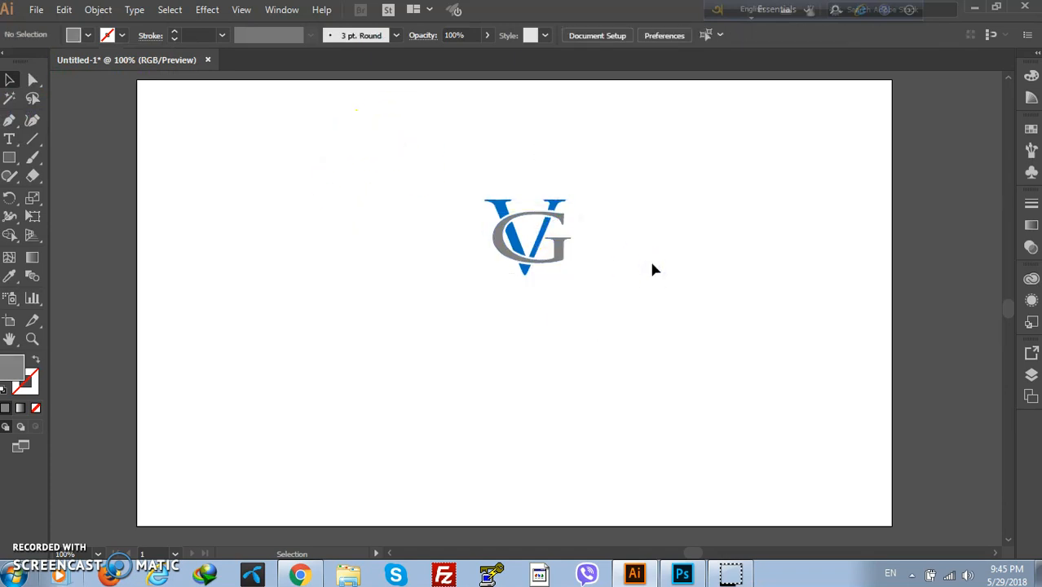
{"action": "left_click_drag", "start_coordinate": [653, 263], "coordinate": [568, 255]}
{"action": "left_click", "coordinate": [644, 259]}
Step: Draw a gray circle with the Ellipse tool on the empty artboard area beside the monogram
{"action": "left_click", "coordinate": [23, 168]}
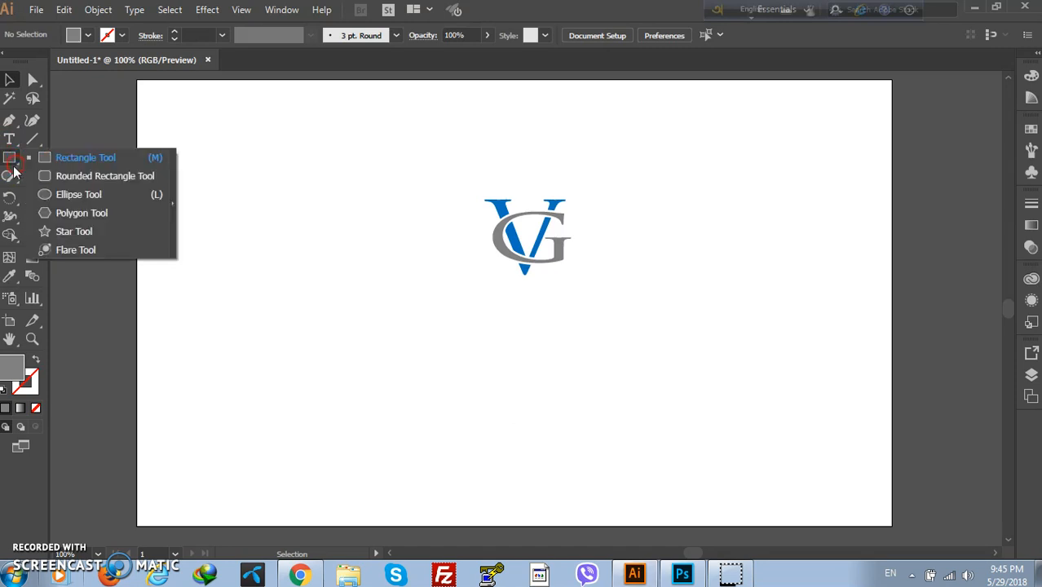
{"action": "left_click", "coordinate": [44, 195]}
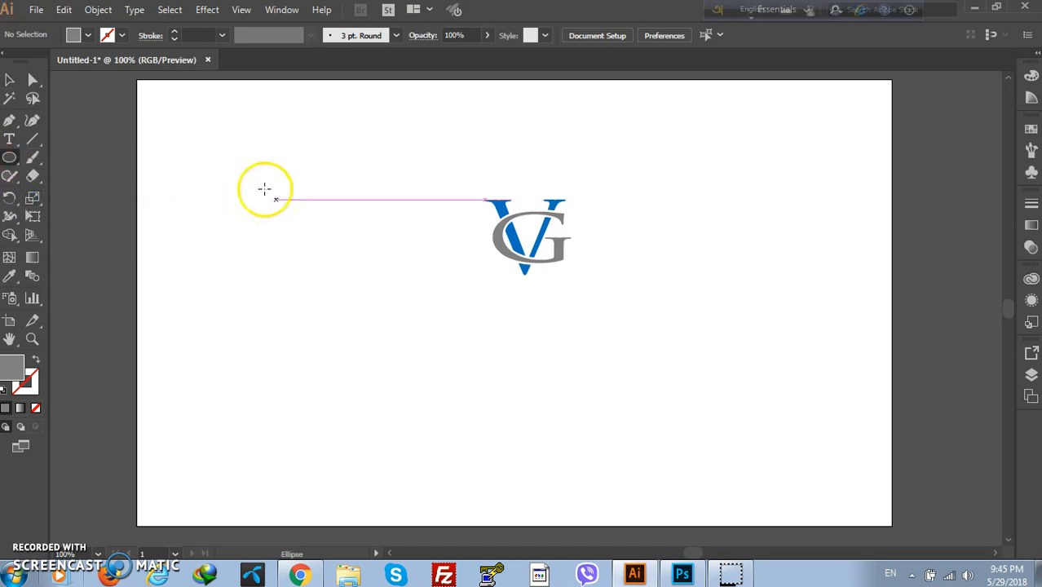
{"action": "left_click_drag", "start_coordinate": [228, 140], "coordinate": [341, 253]}
{"action": "left_click", "coordinate": [14, 82]}
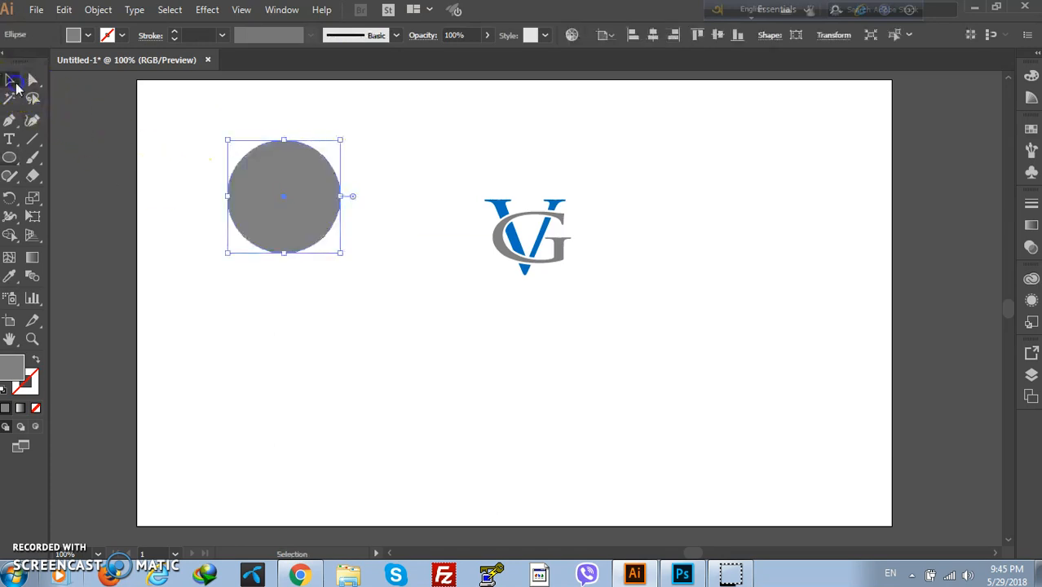
Step: Enlarge the circle proportionally and rearrange the artwork so the monogram sits left of the circle
{"action": "left_click", "coordinate": [570, 256]}
{"action": "left_click", "coordinate": [559, 254]}
{"action": "left_click_drag", "start_coordinate": [560, 254], "coordinate": [641, 270]}
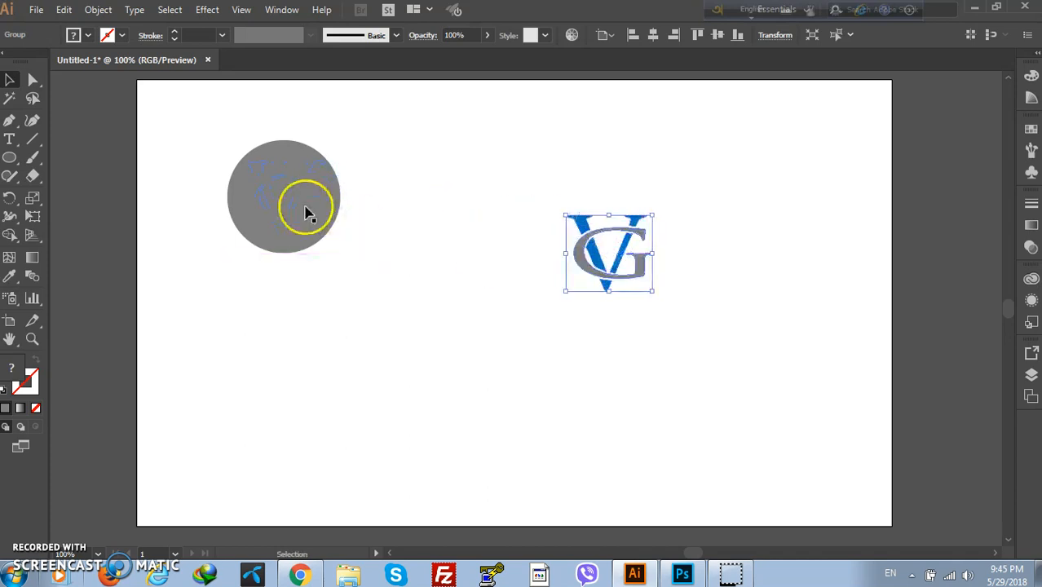
{"action": "left_click", "coordinate": [305, 210]}
{"action": "left_click_drag", "start_coordinate": [343, 254], "coordinate": [366, 278]}
{"action": "left_click", "coordinate": [628, 263]}
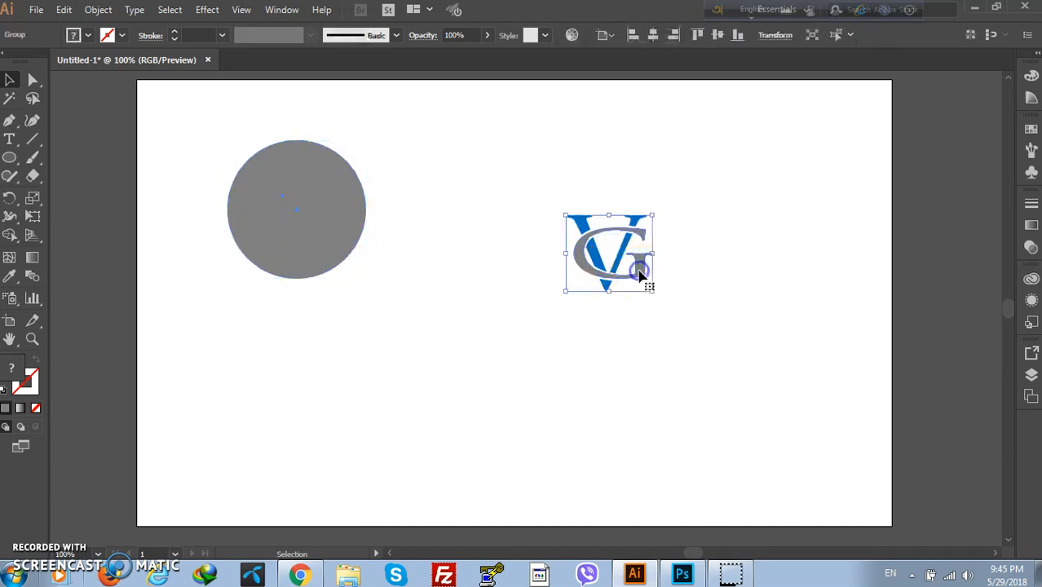
{"action": "left_click_drag", "start_coordinate": [623, 258], "coordinate": [594, 235]}
Step: Paste a copy of the circle in front, scaled down to about 171 px and centered on the original
{"action": "left_click", "coordinate": [64, 9]}
{"action": "left_click", "coordinate": [88, 85]}
{"action": "left_click", "coordinate": [65, 9]}
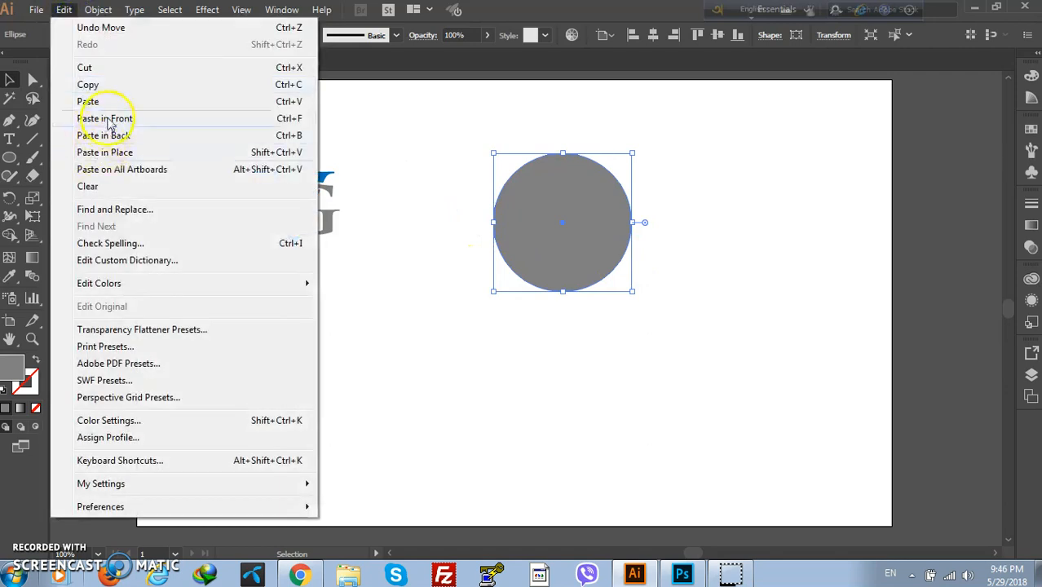
{"action": "left_click", "coordinate": [82, 119]}
{"action": "left_click_drag", "start_coordinate": [631, 292], "coordinate": [625, 285]}
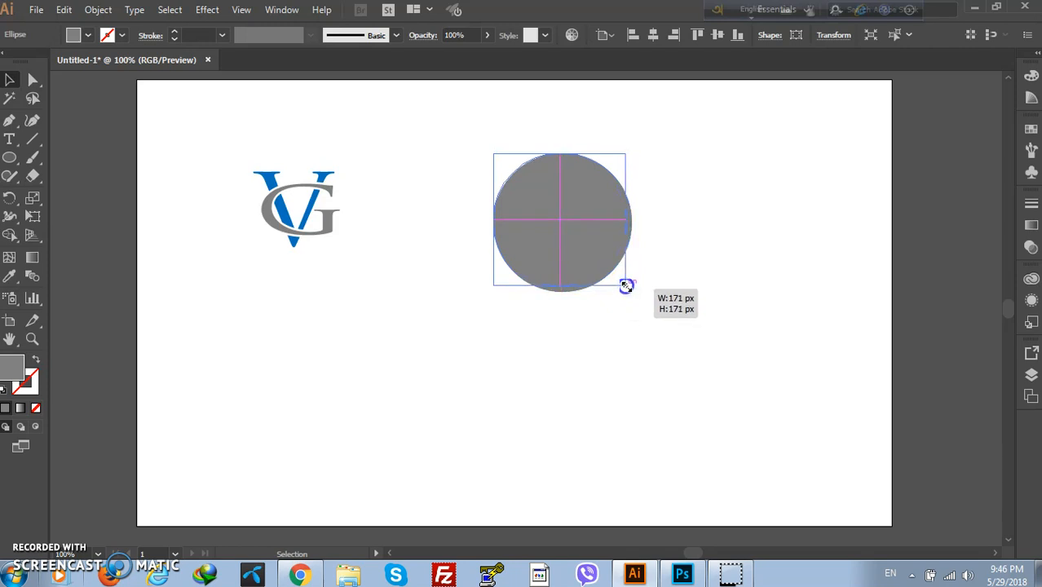
{"action": "left_click_drag", "start_coordinate": [625, 286], "coordinate": [592, 245]}
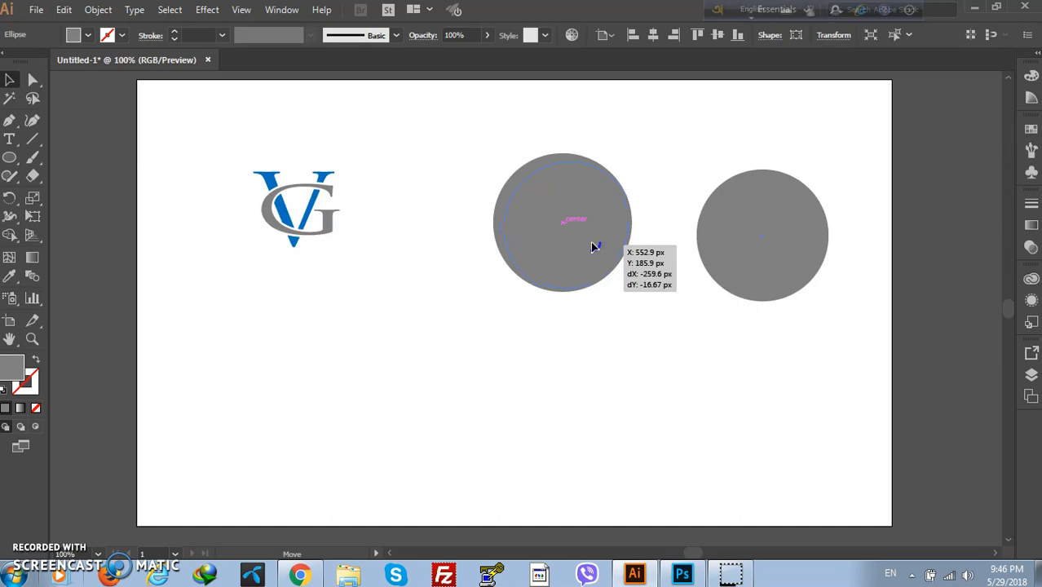
{"action": "left_click_drag", "start_coordinate": [592, 245], "coordinate": [592, 247]}
Step: Cut the larger circle with the smaller one using Divide Objects Below and delete the inner disc to leave a ring
{"action": "left_click", "coordinate": [99, 10]}
{"action": "mouse_move", "coordinate": [163, 345]}
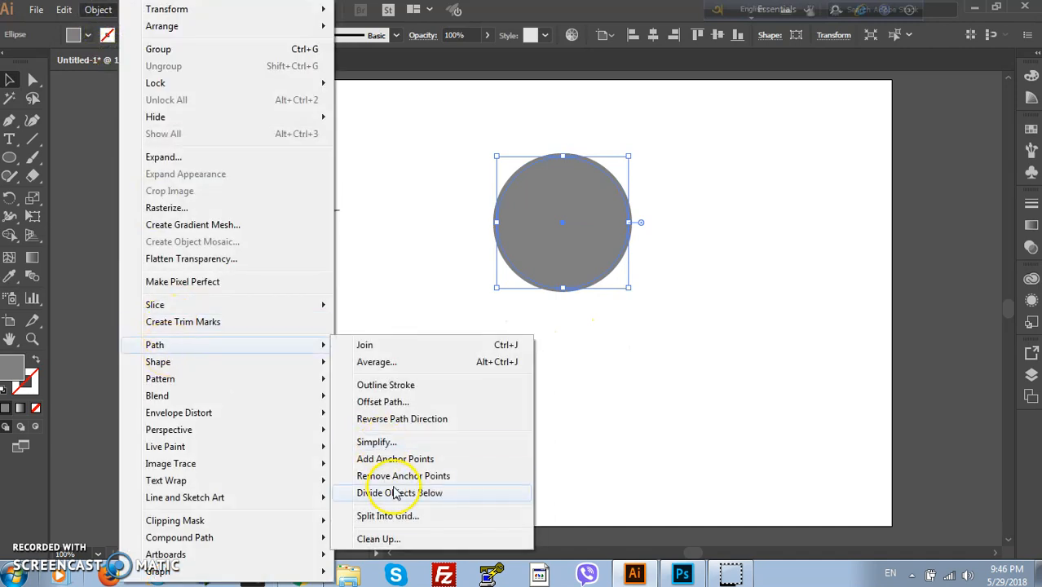
{"action": "left_click", "coordinate": [391, 495]}
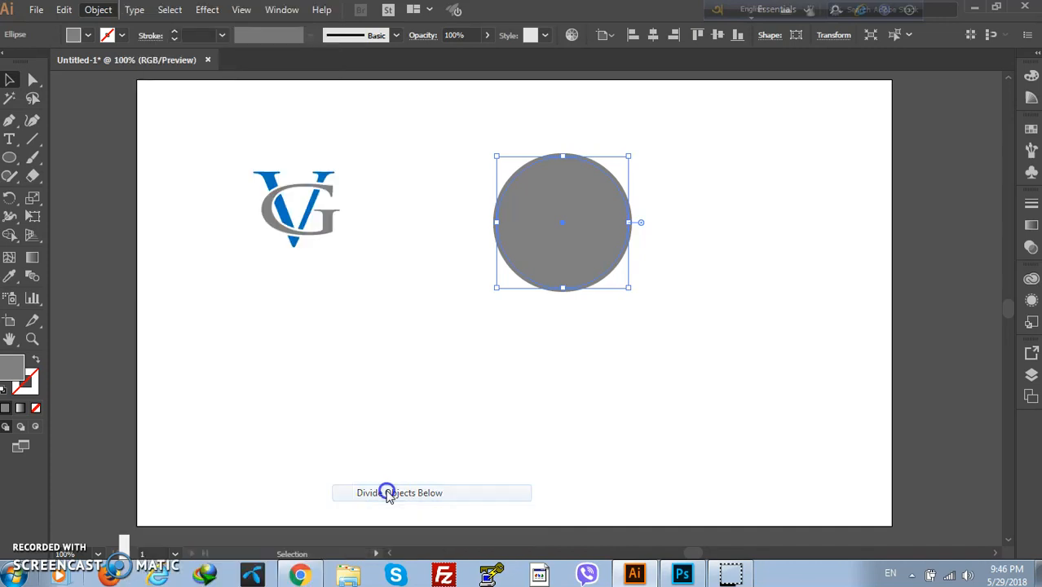
{"action": "left_click", "coordinate": [739, 310]}
{"action": "left_click", "coordinate": [596, 242]}
{"action": "key", "text": "Delete"}
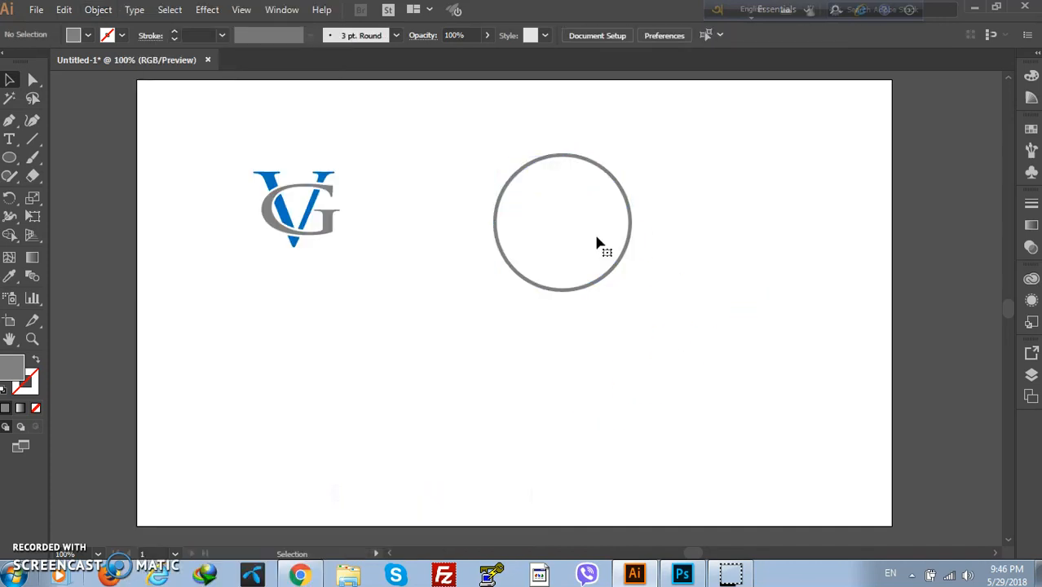
Step: Move the VG monogram to the center of the ring
{"action": "left_click_drag", "start_coordinate": [226, 116], "coordinate": [593, 234]}
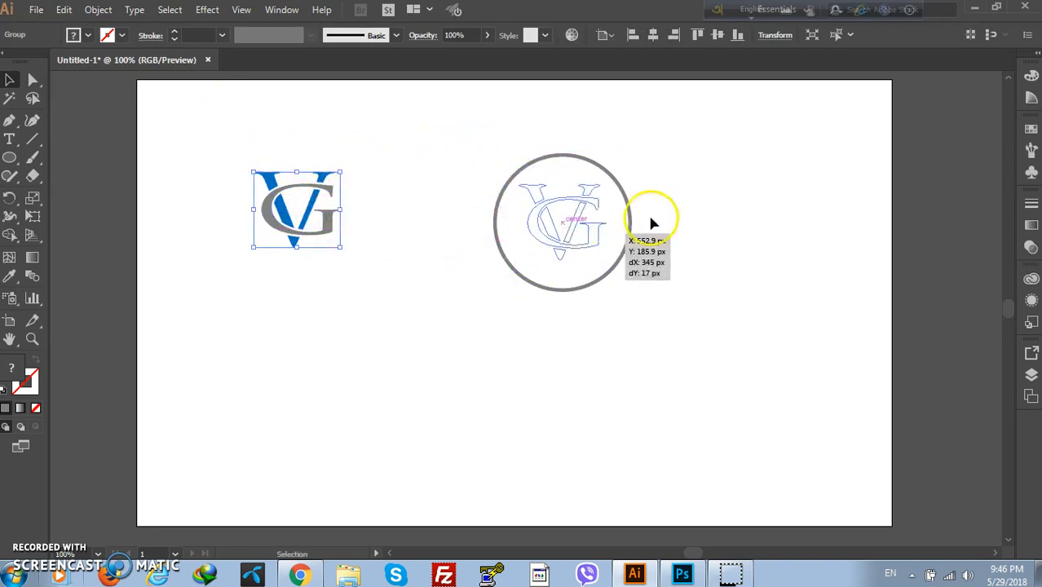
{"action": "left_click", "coordinate": [685, 216]}
{"action": "left_click", "coordinate": [628, 238]}
{"action": "left_click", "coordinate": [645, 230]}
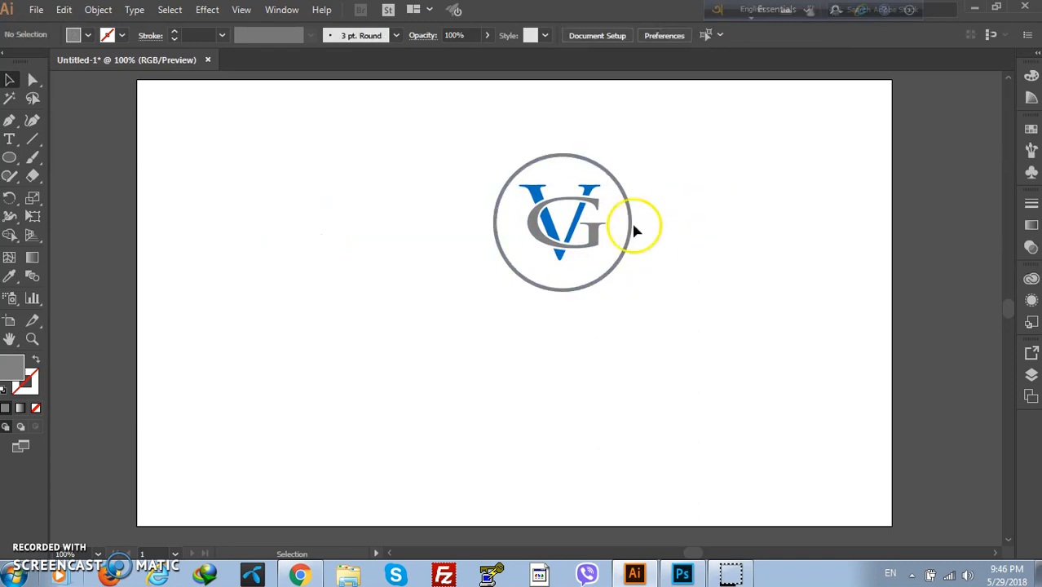
Step: Group the monogram with the surrounding ring
{"action": "left_click_drag", "start_coordinate": [439, 104], "coordinate": [677, 302]}
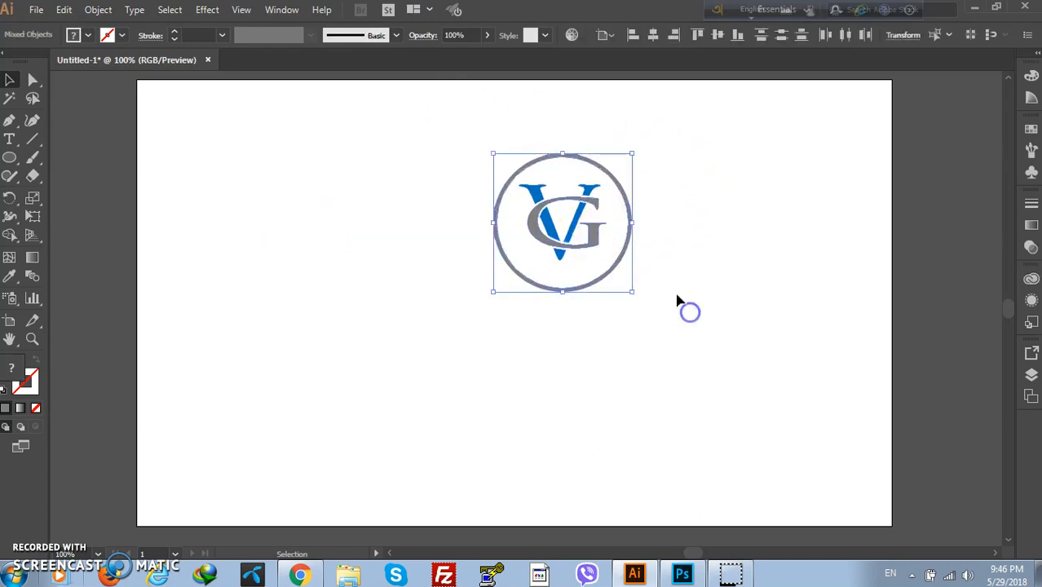
{"action": "right_click", "coordinate": [586, 227]}
{"action": "left_click", "coordinate": [624, 326]}
{"action": "left_click", "coordinate": [717, 284]}
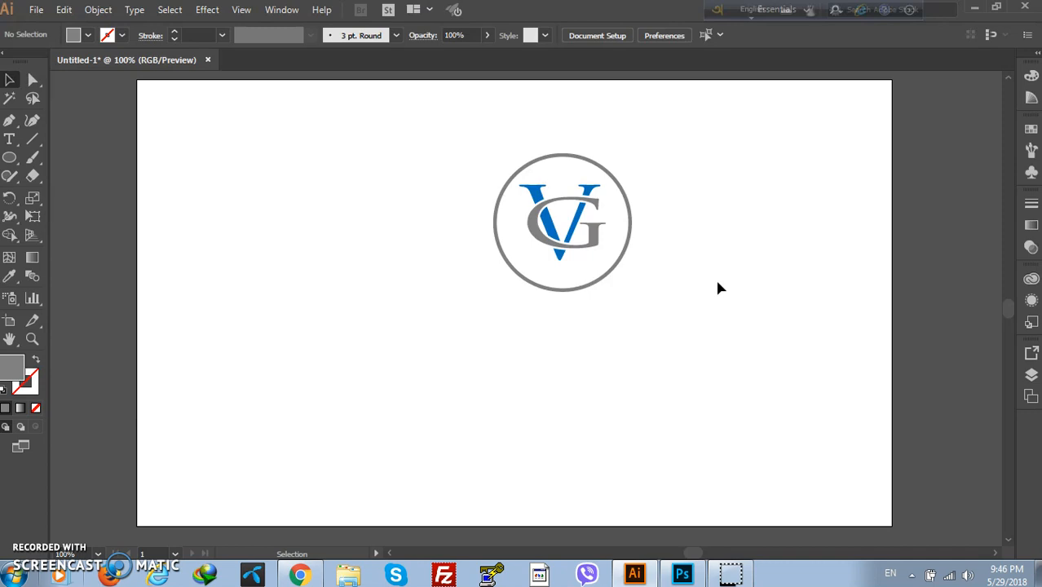
{"action": "left_click_drag", "start_coordinate": [599, 233], "coordinate": [600, 236]}
{"action": "left_click", "coordinate": [688, 196]}
{"action": "left_click", "coordinate": [600, 226]}
{"action": "left_click", "coordinate": [710, 201]}
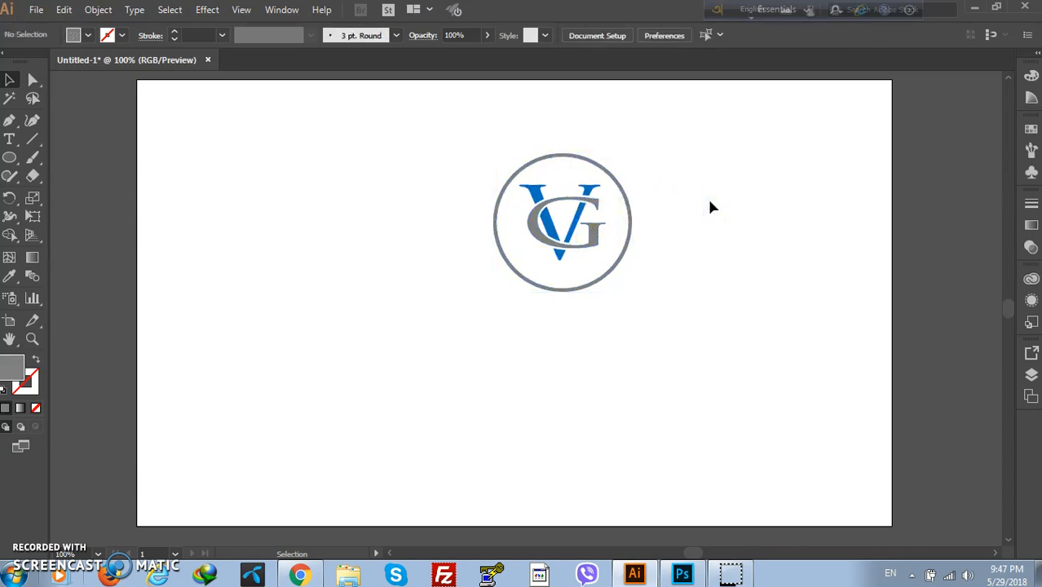